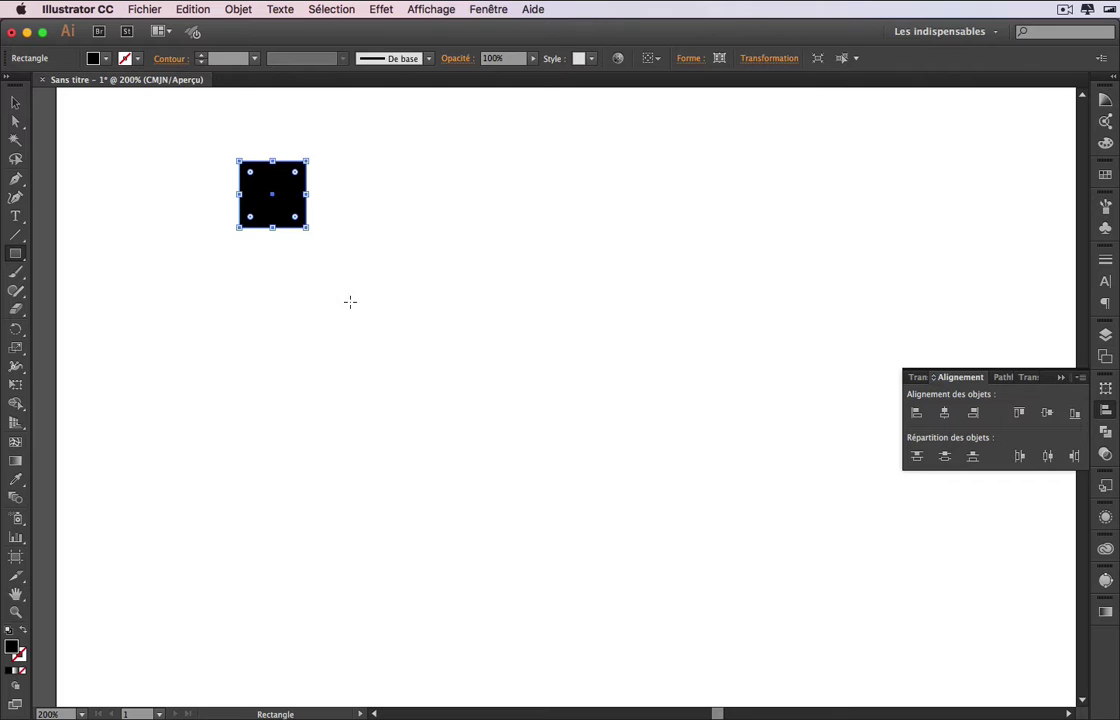
Step: Draw three more black rectangles of different sizes, staggered below the first square
{"action": "left_click_drag", "start_coordinate": [349, 292], "coordinate": [429, 371]}
{"action": "left_click_drag", "start_coordinate": [285, 455], "coordinate": [347, 516]}
{"action": "left_click_drag", "start_coordinate": [457, 601], "coordinate": [551, 663]}
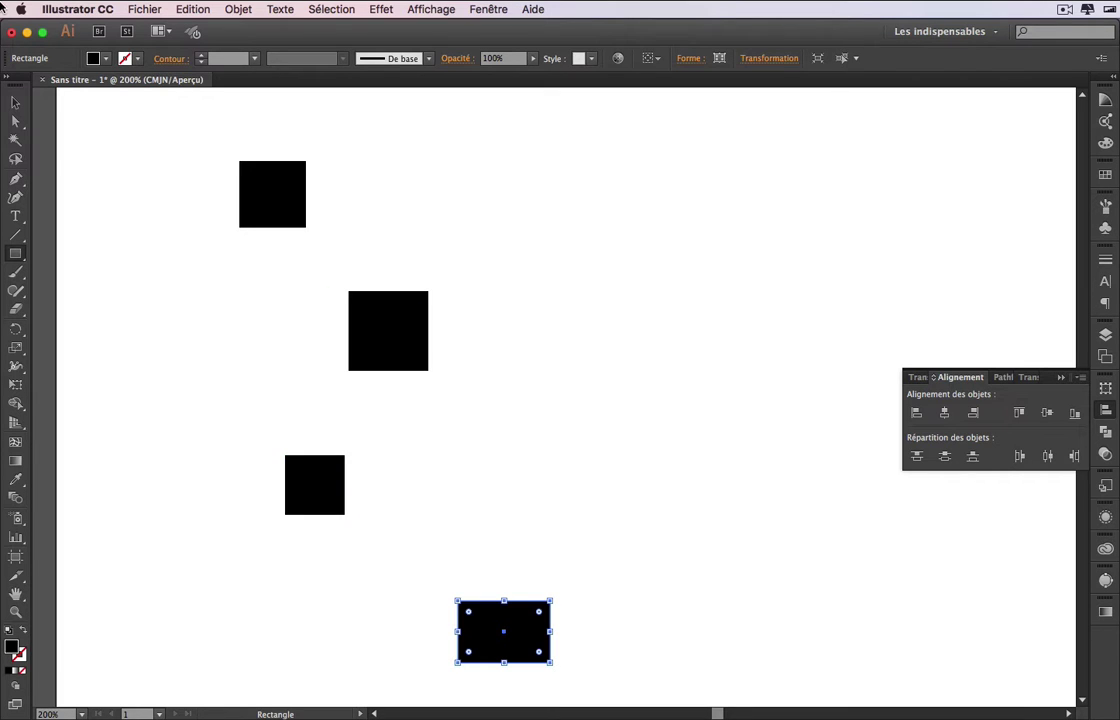
Step: Select all four rectangles and try left, centre and right alignment, keeping their right edges aligned
{"action": "left_click", "coordinate": [15, 102]}
{"action": "left_click_drag", "start_coordinate": [211, 238], "coordinate": [585, 665]}
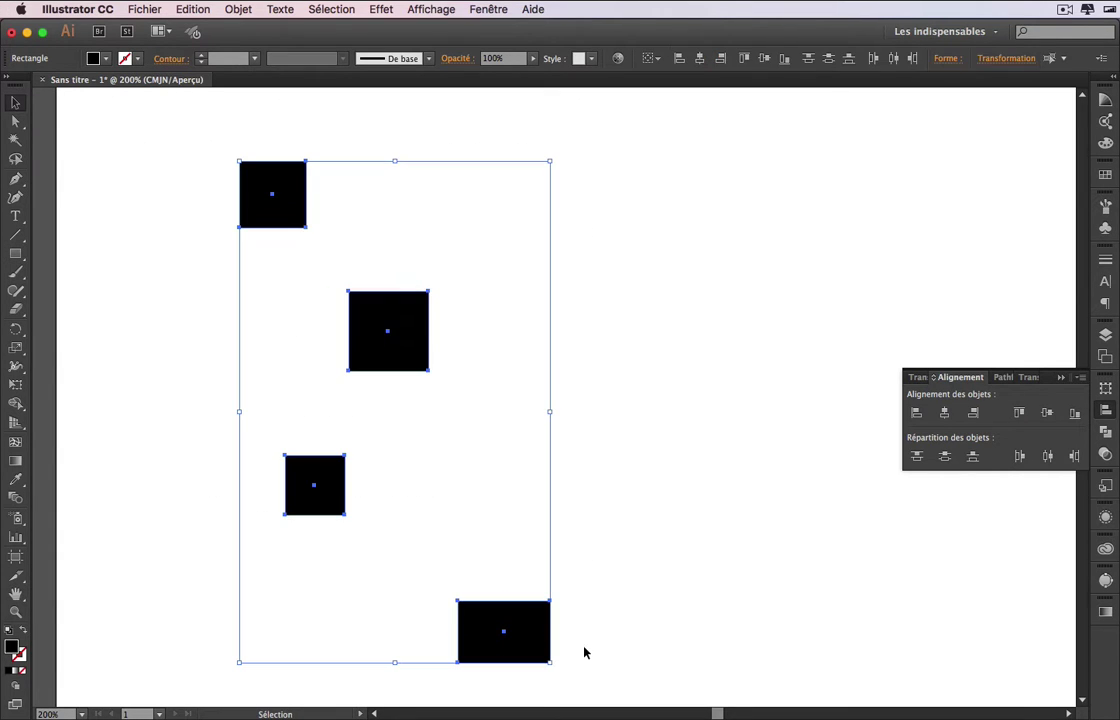
{"action": "left_click", "coordinate": [916, 415]}
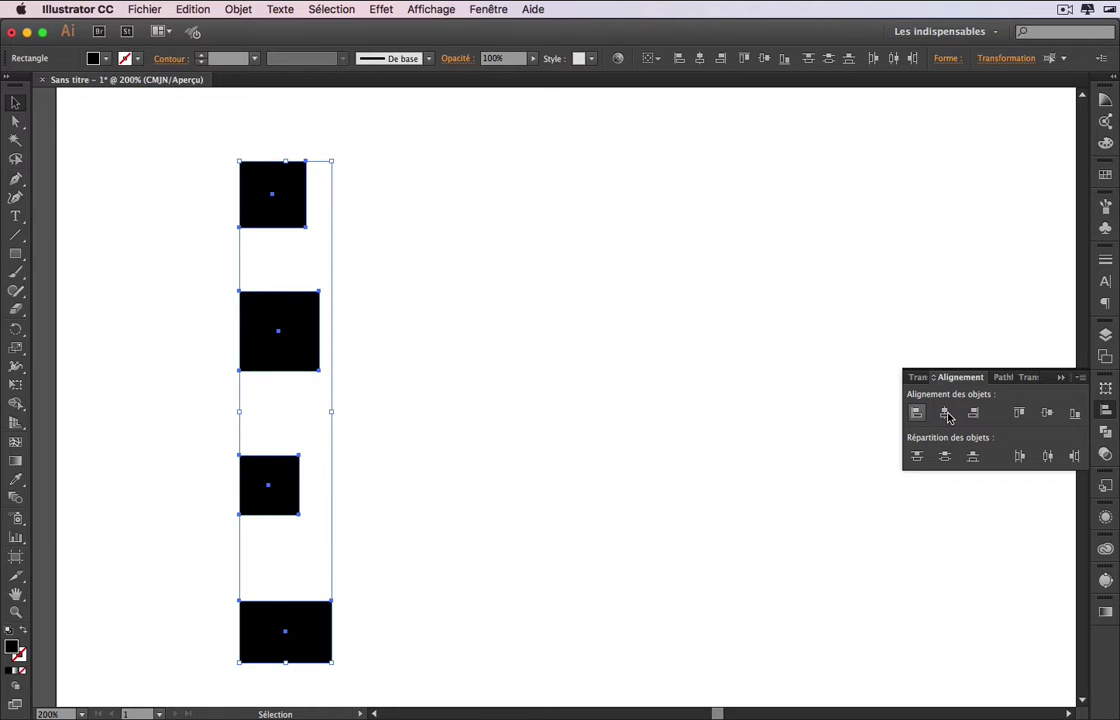
{"action": "left_click", "coordinate": [945, 414]}
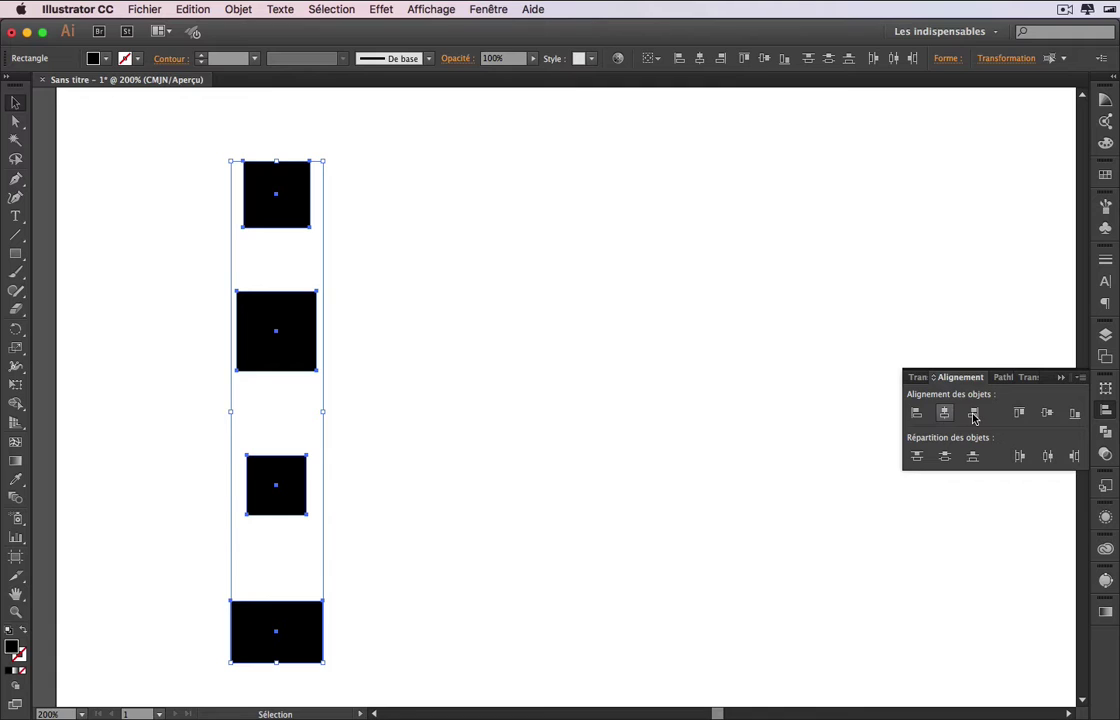
{"action": "left_click", "coordinate": [973, 414]}
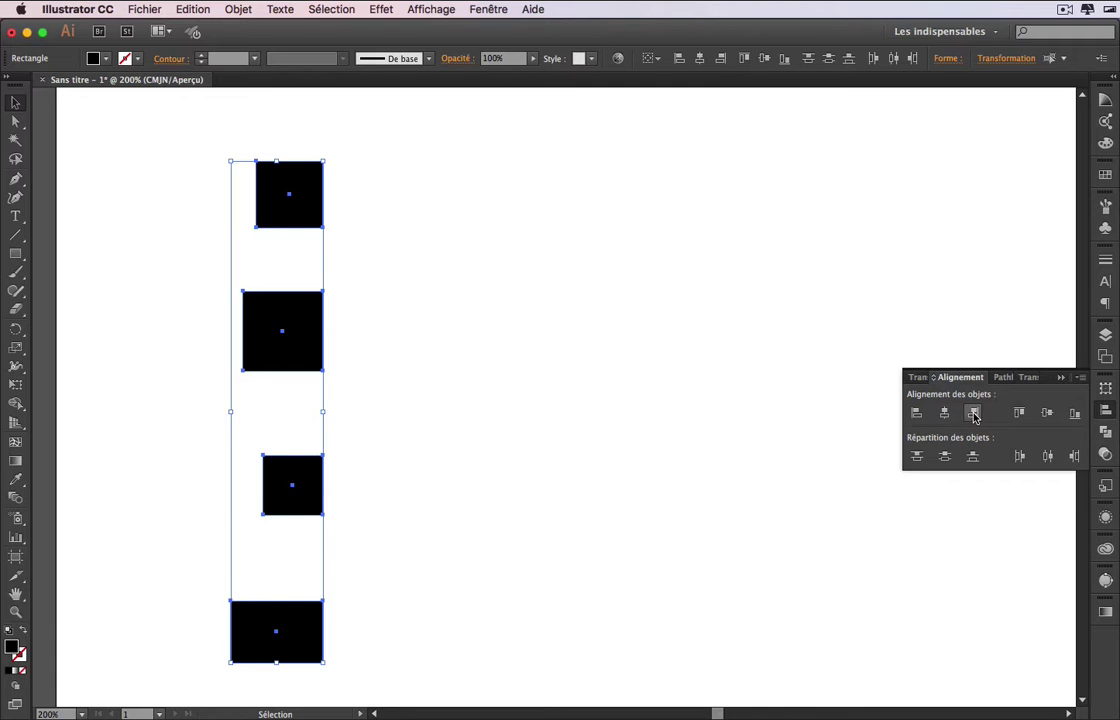
{"action": "left_click", "coordinate": [945, 413]}
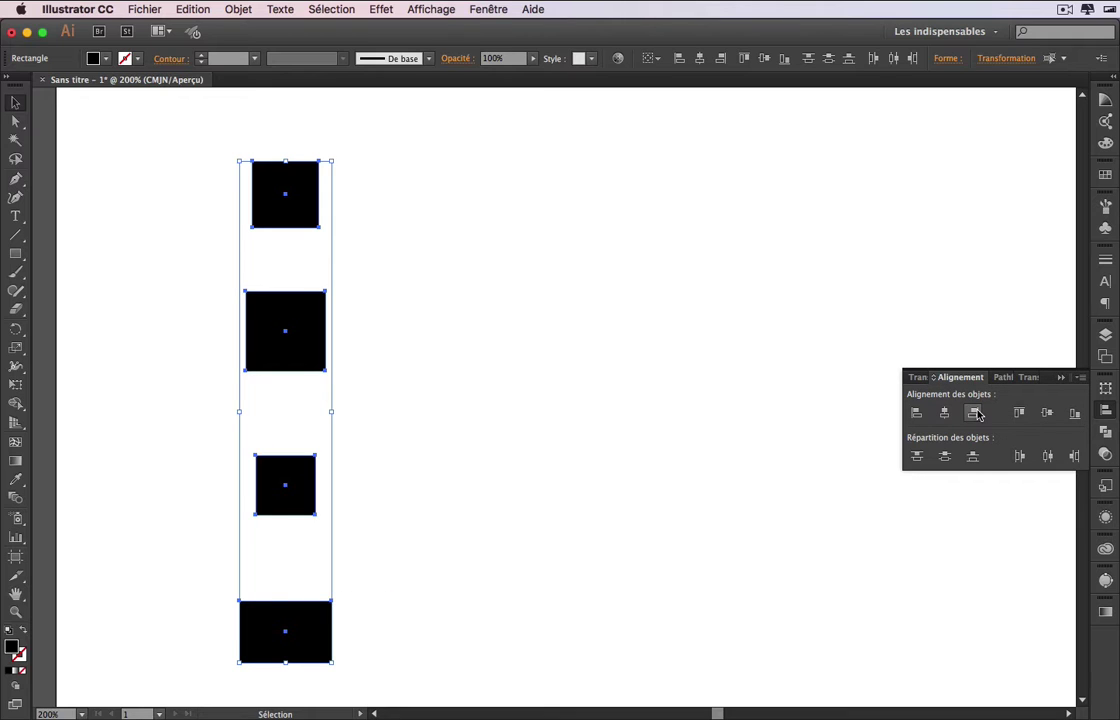
{"action": "key", "text": "super+z"}
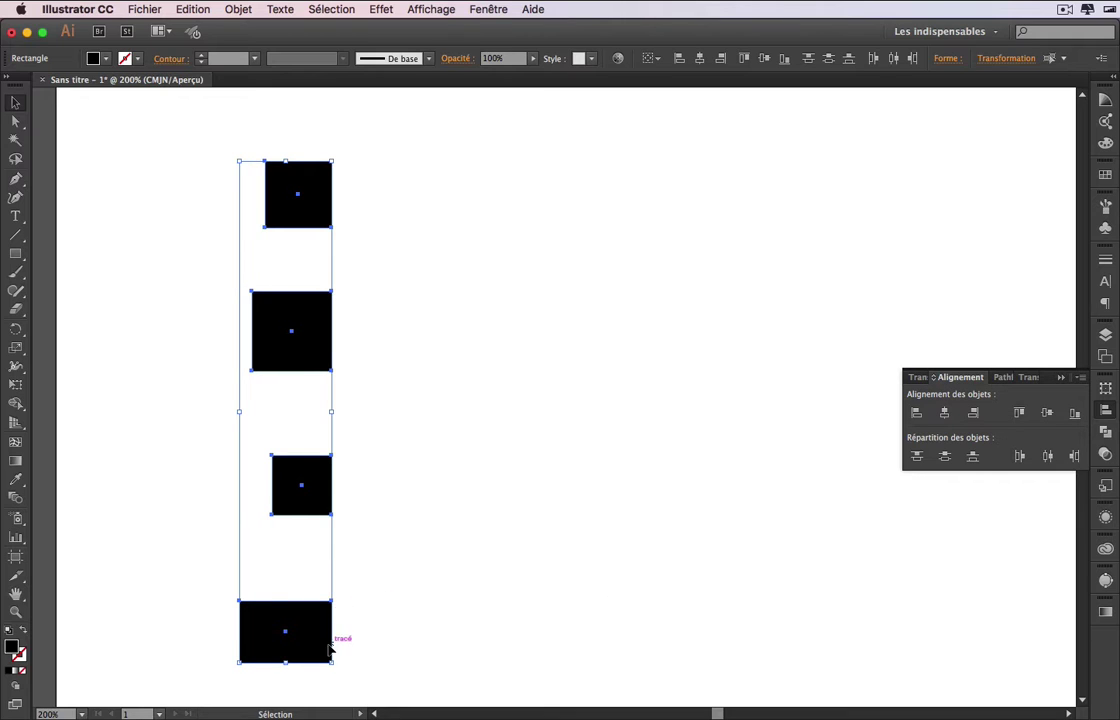
Step: Scatter the lower three rectangles across the artboard and align all four by their top edges
{"action": "left_click", "coordinate": [362, 265]}
{"action": "left_click_drag", "start_coordinate": [326, 330], "coordinate": [416, 312]}
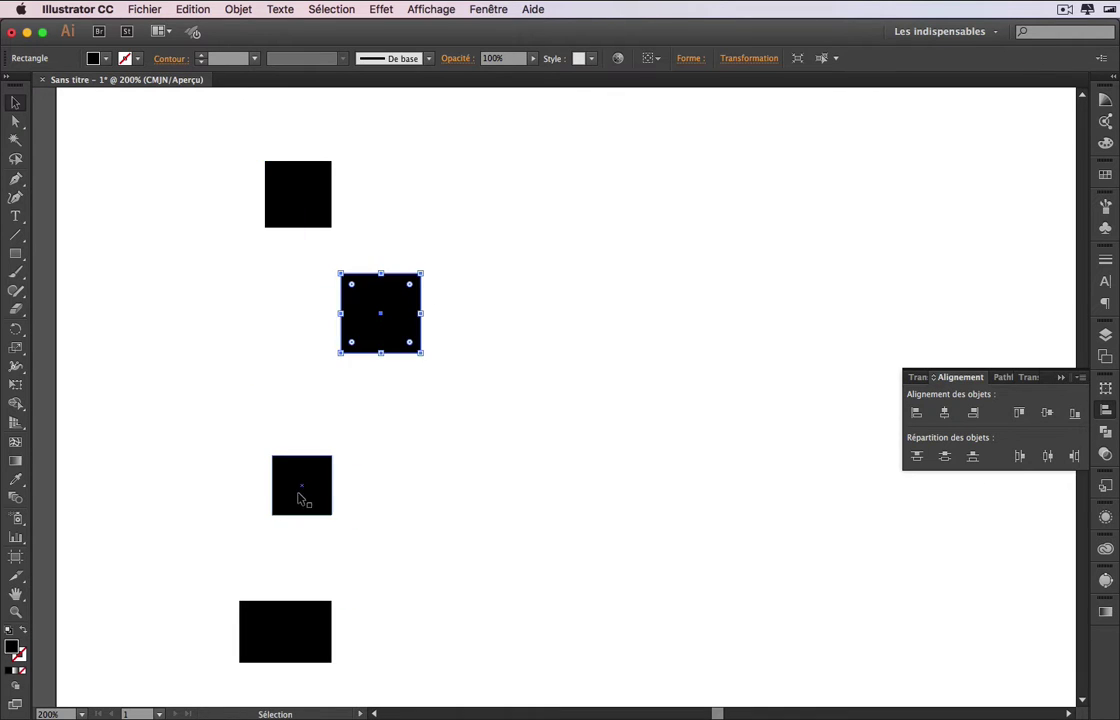
{"action": "left_click_drag", "start_coordinate": [302, 492], "coordinate": [643, 435]}
{"action": "left_click_drag", "start_coordinate": [270, 655], "coordinate": [540, 310]}
{"action": "left_click_drag", "start_coordinate": [222, 125], "coordinate": [828, 574]}
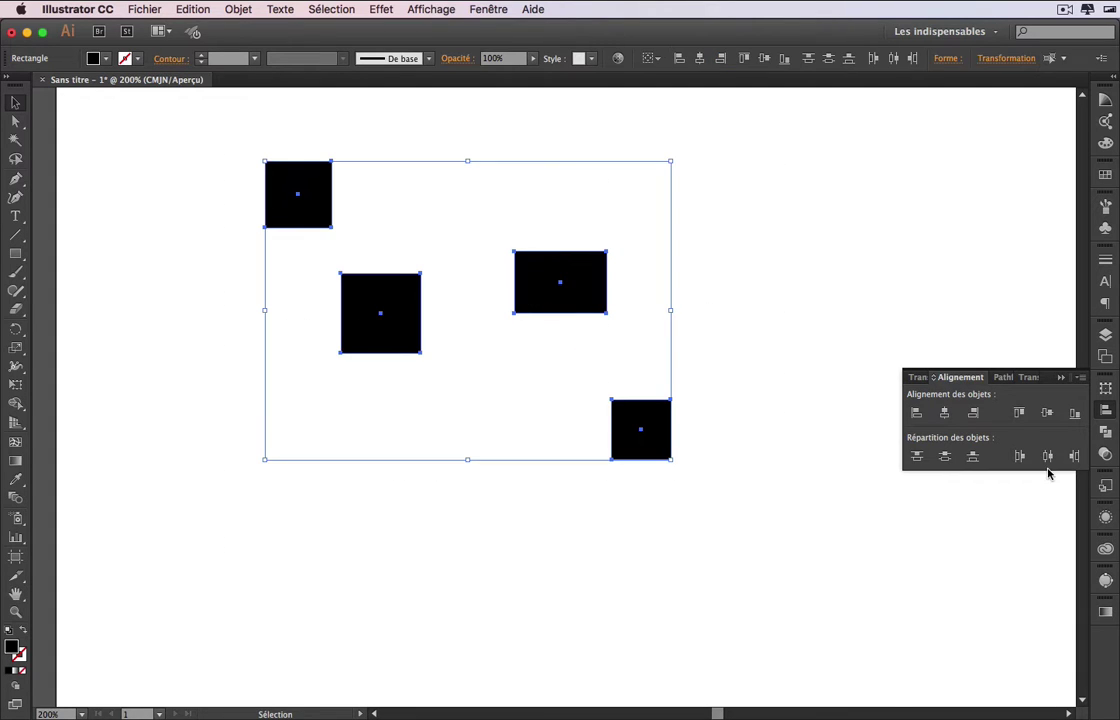
{"action": "left_click", "coordinate": [1019, 413]}
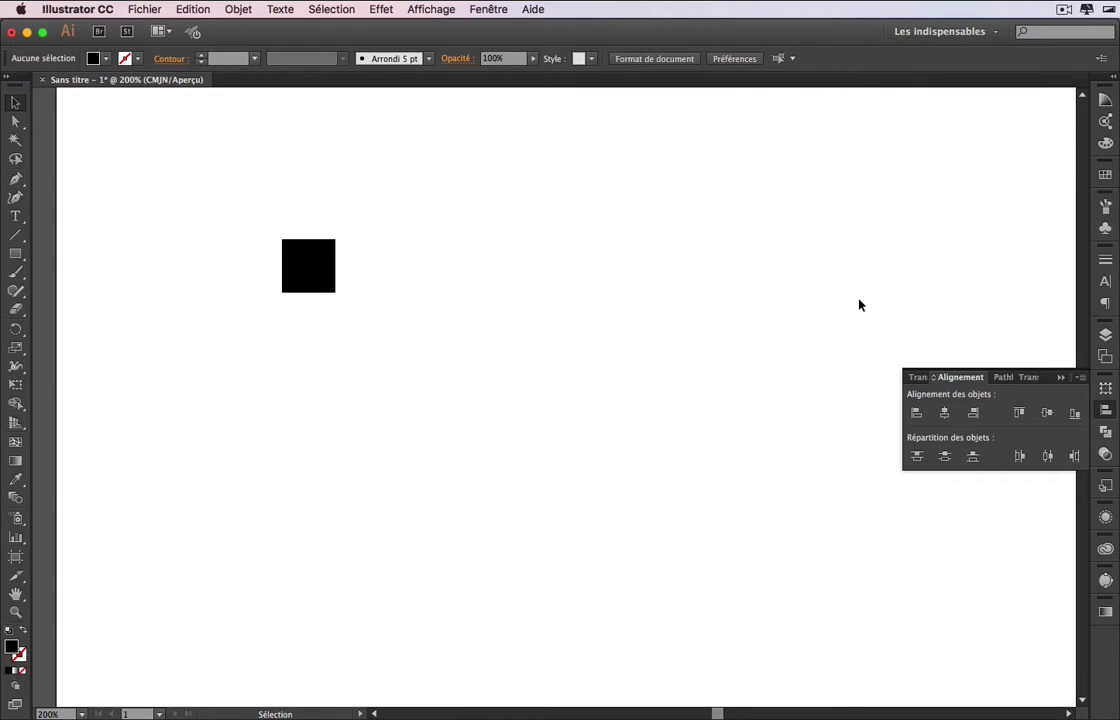
Step: Duplicate the black square horizontally to make a row of five unevenly spaced squares
{"action": "left_click", "coordinate": [320, 278]}
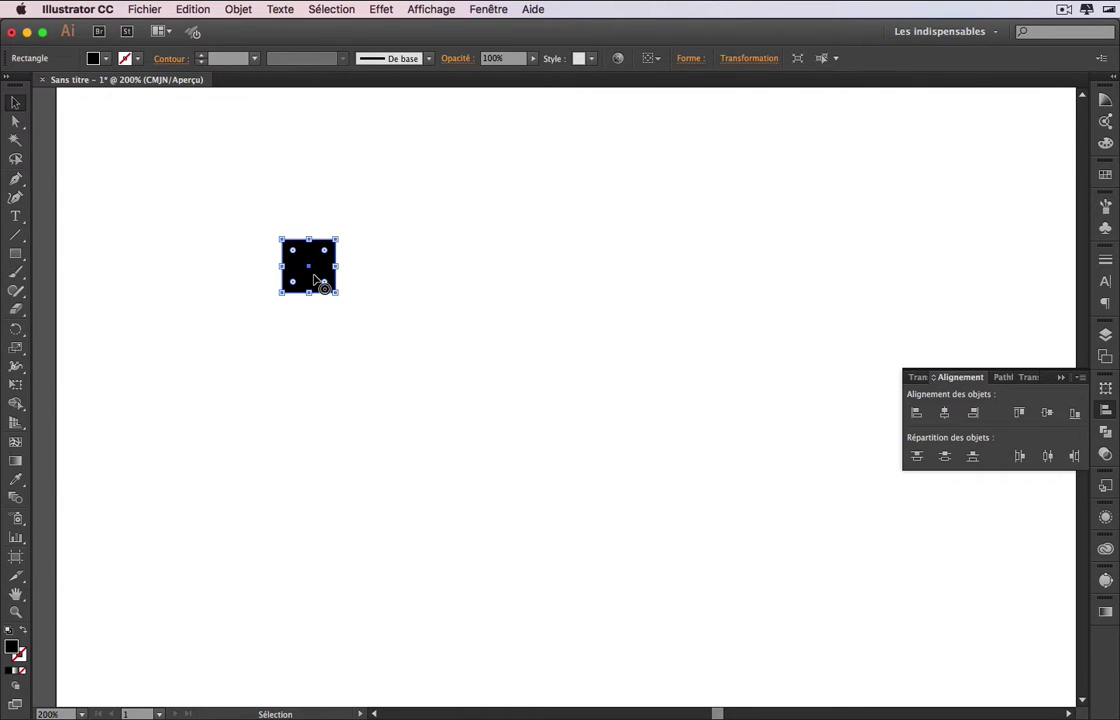
{"action": "left_click_drag", "start_coordinate": [316, 278], "coordinate": [702, 280]}
{"action": "left_click_drag", "start_coordinate": [704, 278], "coordinate": [907, 285]}
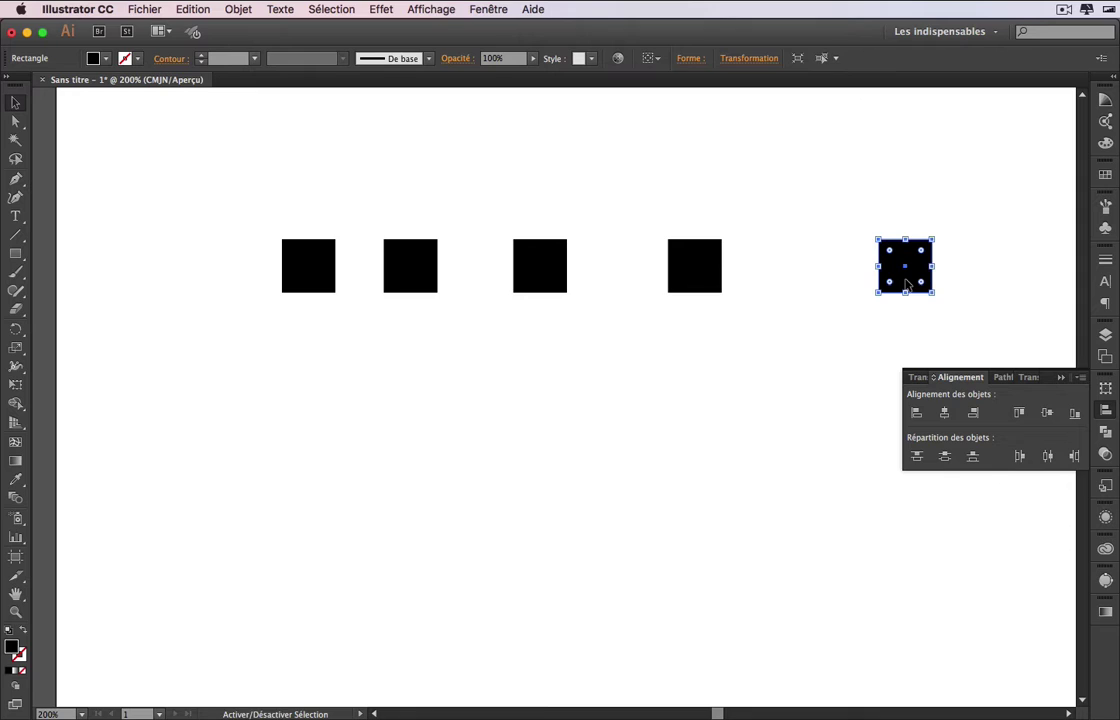
Step: Move the last square closer to its neighbour and distribute all five squares evenly by their horizontal centres
{"action": "left_click", "coordinate": [826, 194]}
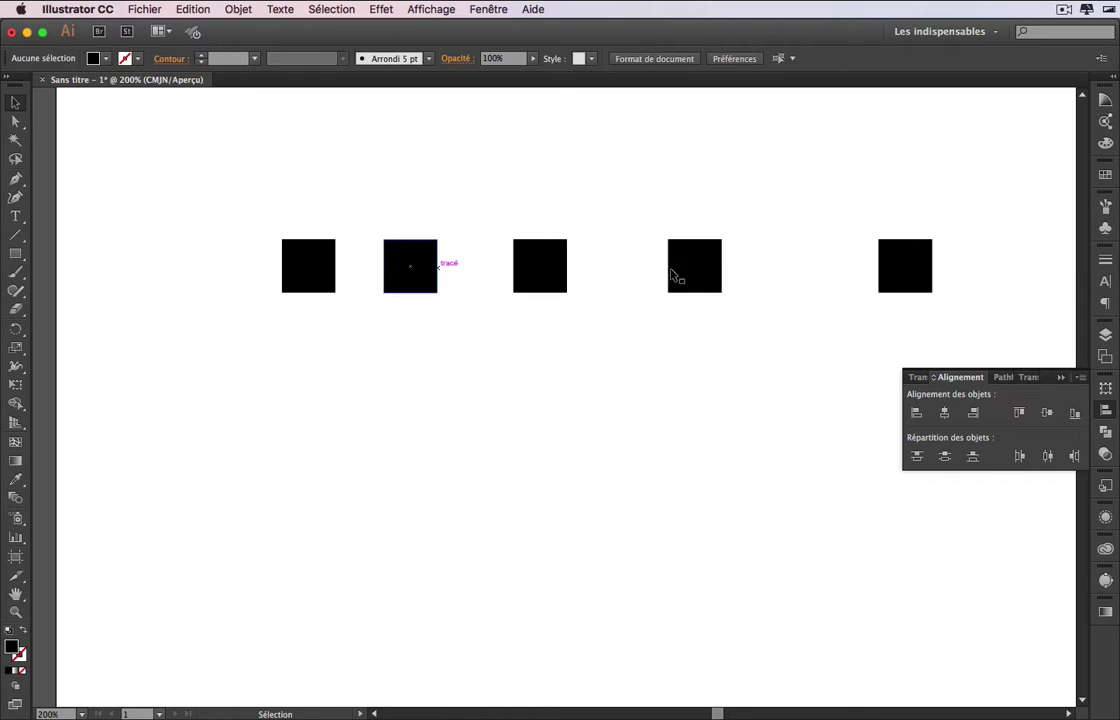
{"action": "left_click", "coordinate": [916, 258]}
{"action": "left_click_drag", "start_coordinate": [912, 258], "coordinate": [812, 268]}
{"action": "left_click", "coordinate": [326, 254]}
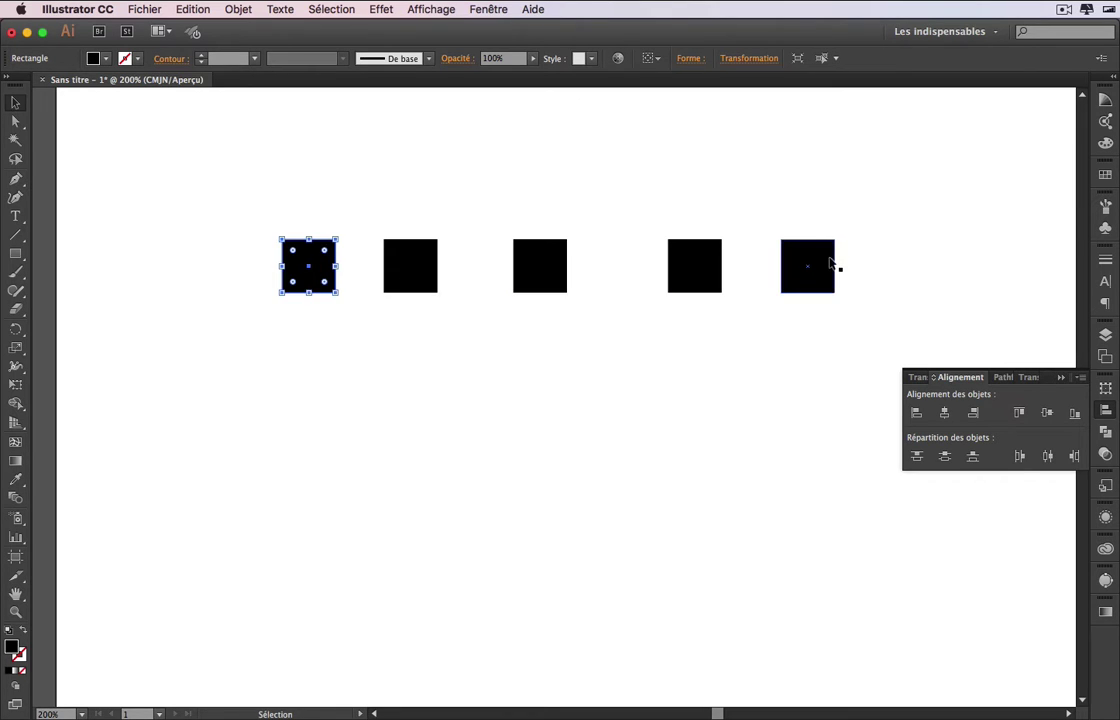
{"action": "left_click", "coordinate": [832, 265]}
{"action": "left_click_drag", "start_coordinate": [247, 200], "coordinate": [840, 312]}
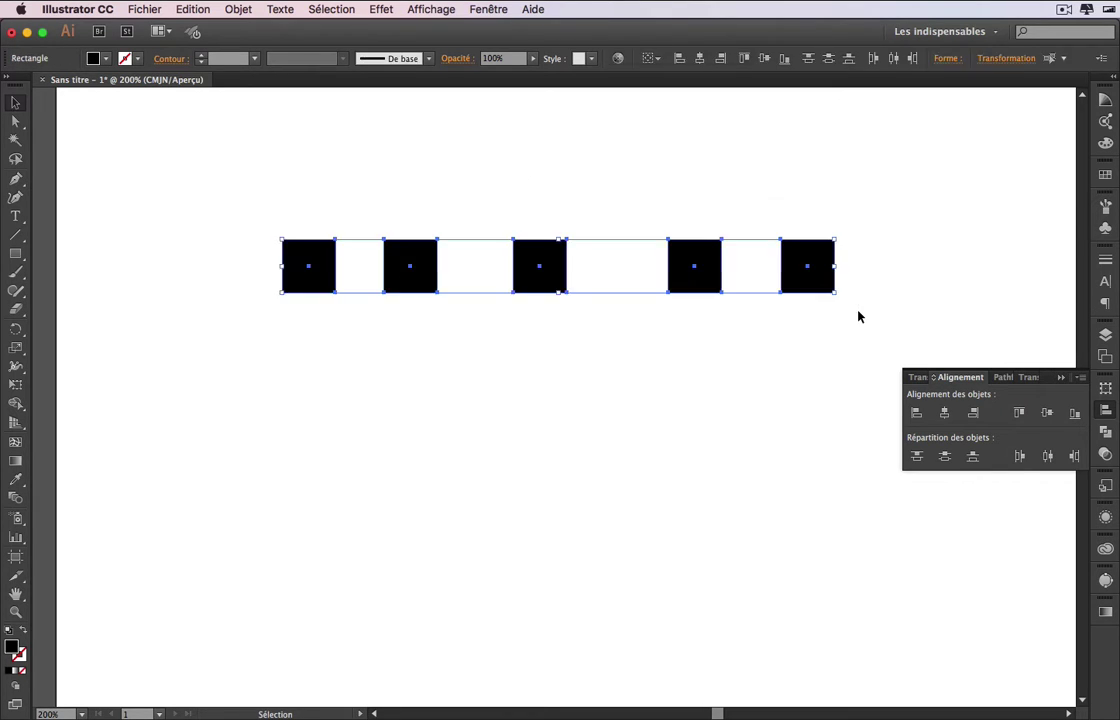
{"action": "left_click", "coordinate": [1048, 457]}
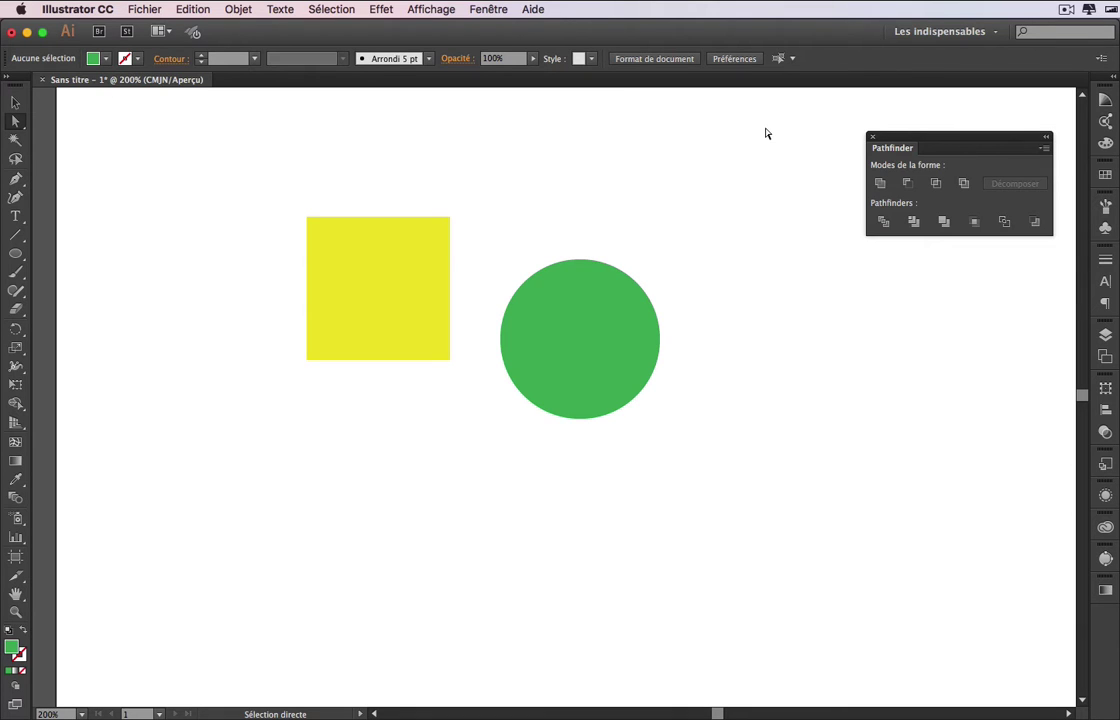
{"action": "left_click_drag", "start_coordinate": [872, 142], "coordinate": [870, 142]}
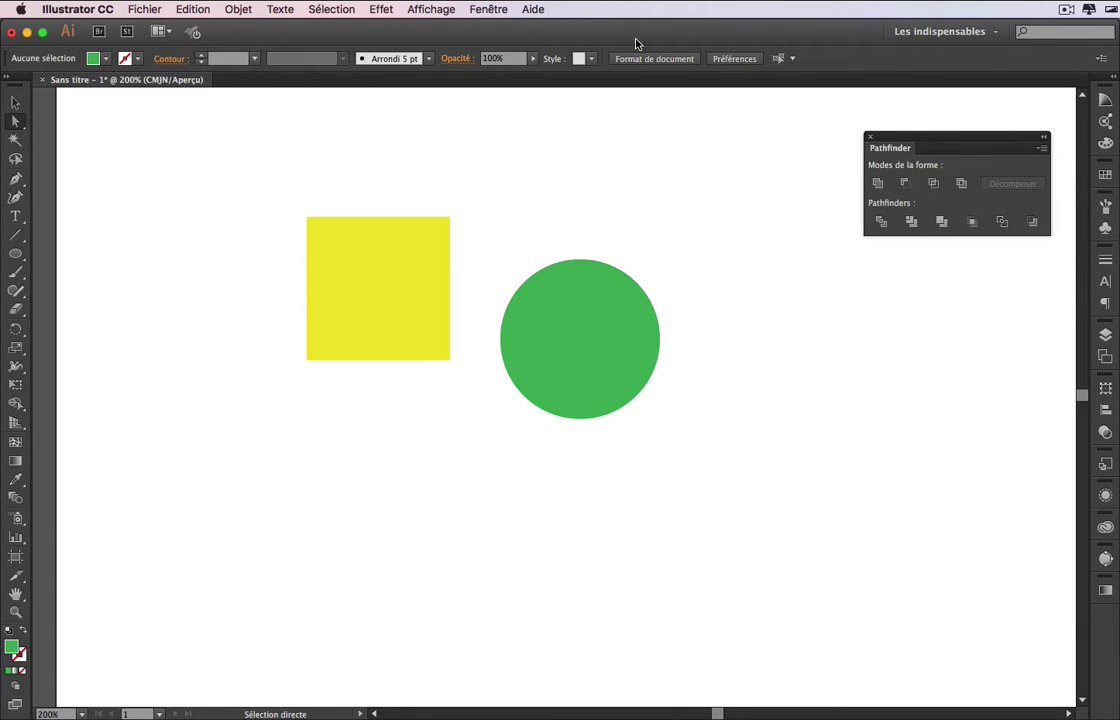
{"action": "left_click", "coordinate": [486, 8]}
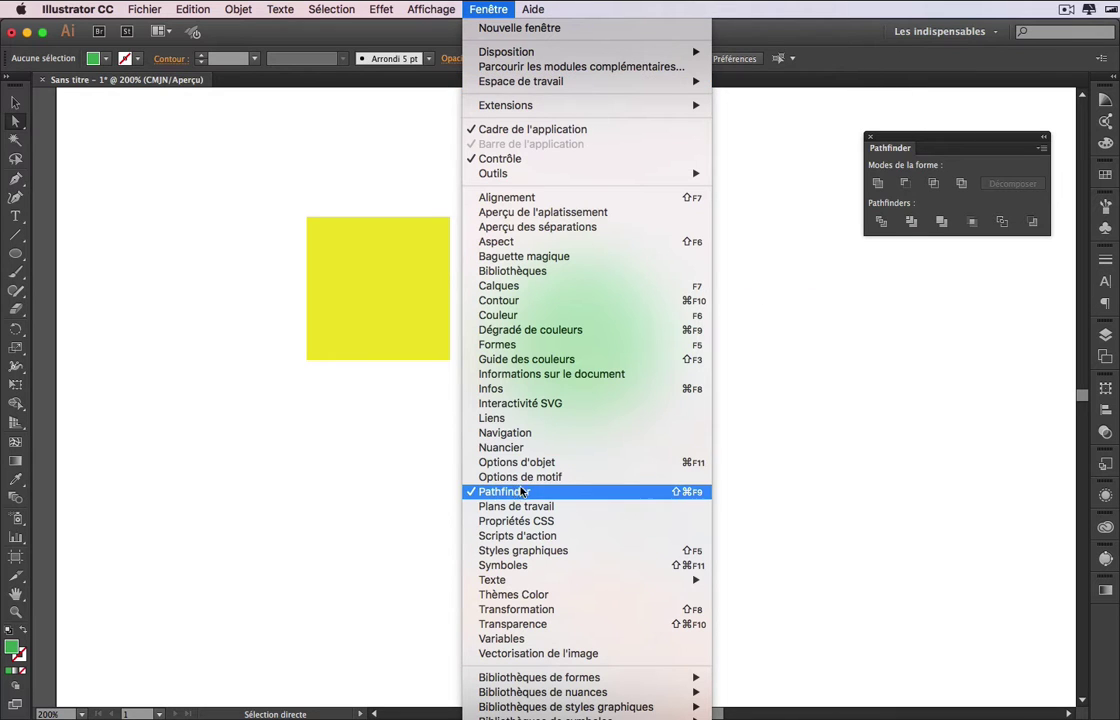
{"action": "left_click", "coordinate": [930, 137]}
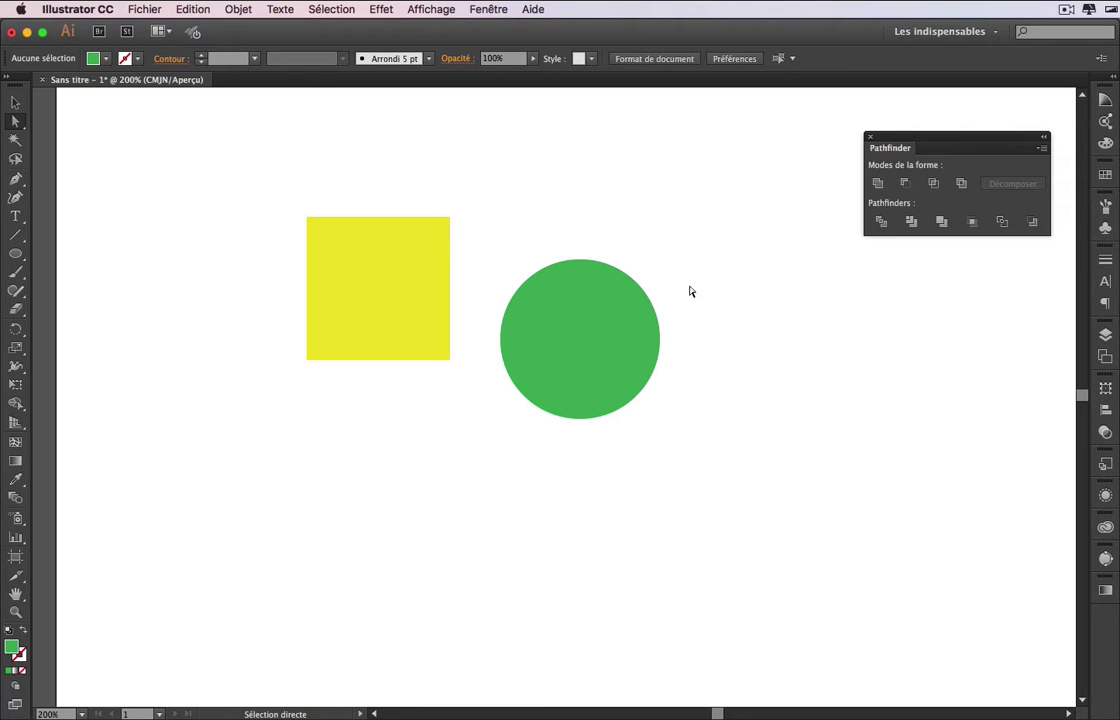
Step: Move the green circle so it overlaps the lower-right corner of the yellow square
{"action": "left_click", "coordinate": [632, 305]}
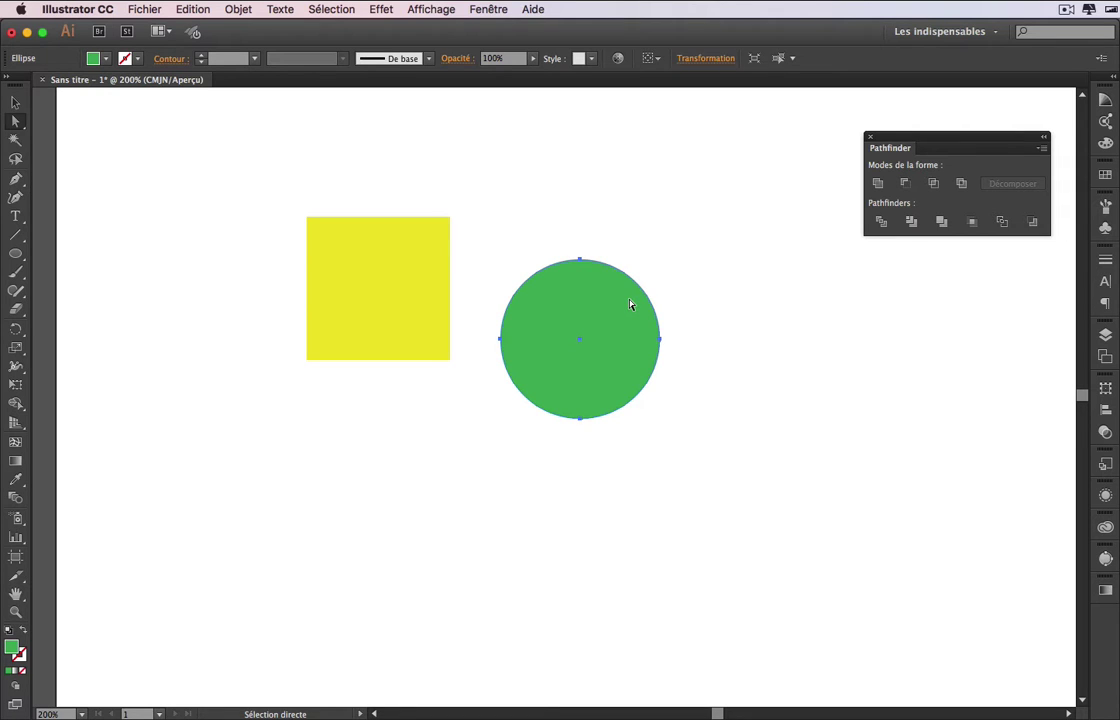
{"action": "left_click", "coordinate": [465, 215]}
{"action": "left_click", "coordinate": [422, 252]}
{"action": "left_click", "coordinate": [576, 292]}
{"action": "left_click_drag", "start_coordinate": [609, 309], "coordinate": [485, 327]}
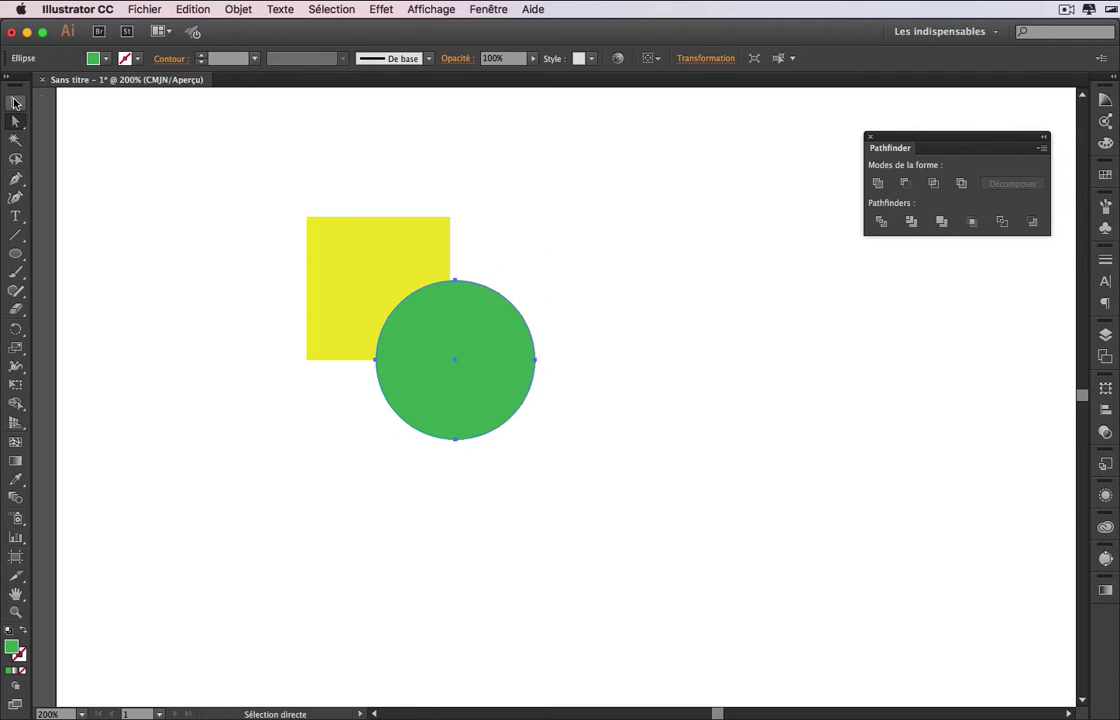
Step: Select the square and the circle and unite them into one shape with Pathfinder
{"action": "left_click", "coordinate": [15, 102]}
{"action": "left_click_drag", "start_coordinate": [258, 190], "coordinate": [603, 451]}
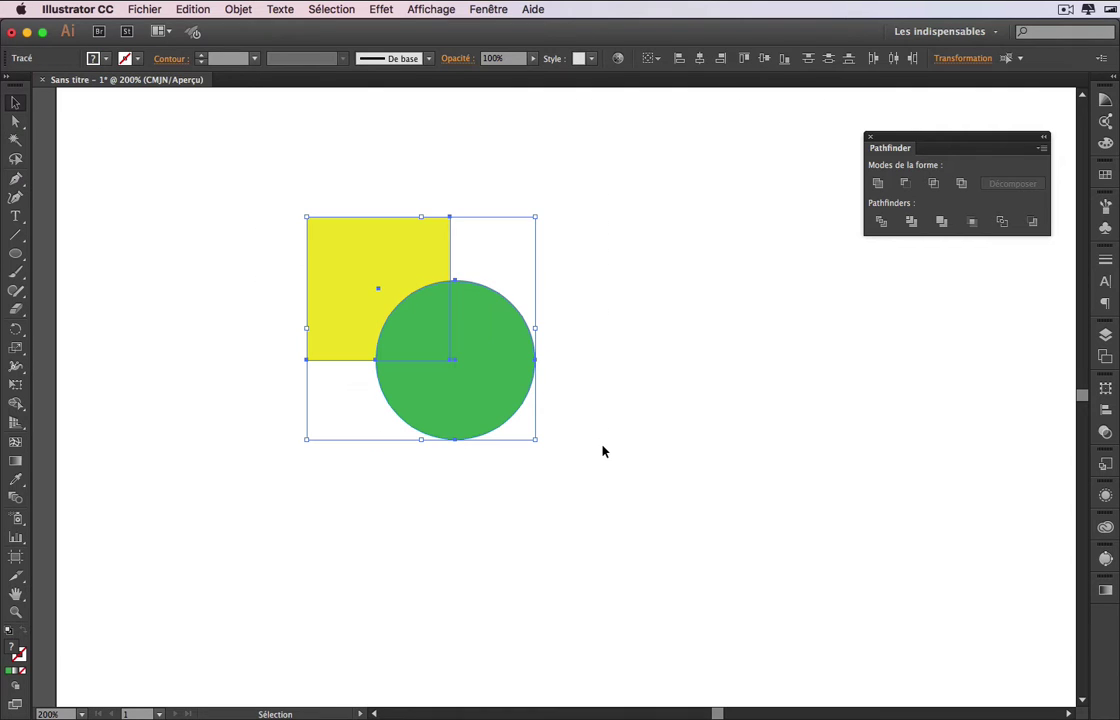
{"action": "left_click", "coordinate": [879, 186]}
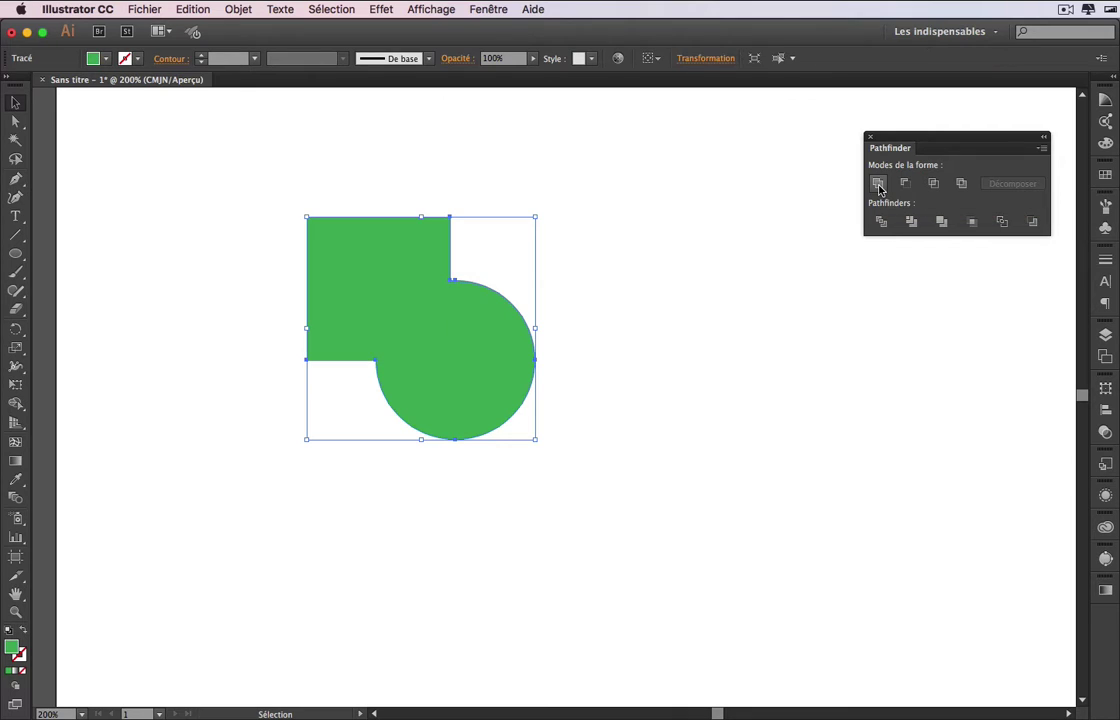
Step: Inspect the united shape in outline view, and undo both the union and the circle's move
{"action": "left_click", "coordinate": [697, 255]}
{"action": "key", "text": "super+y"}
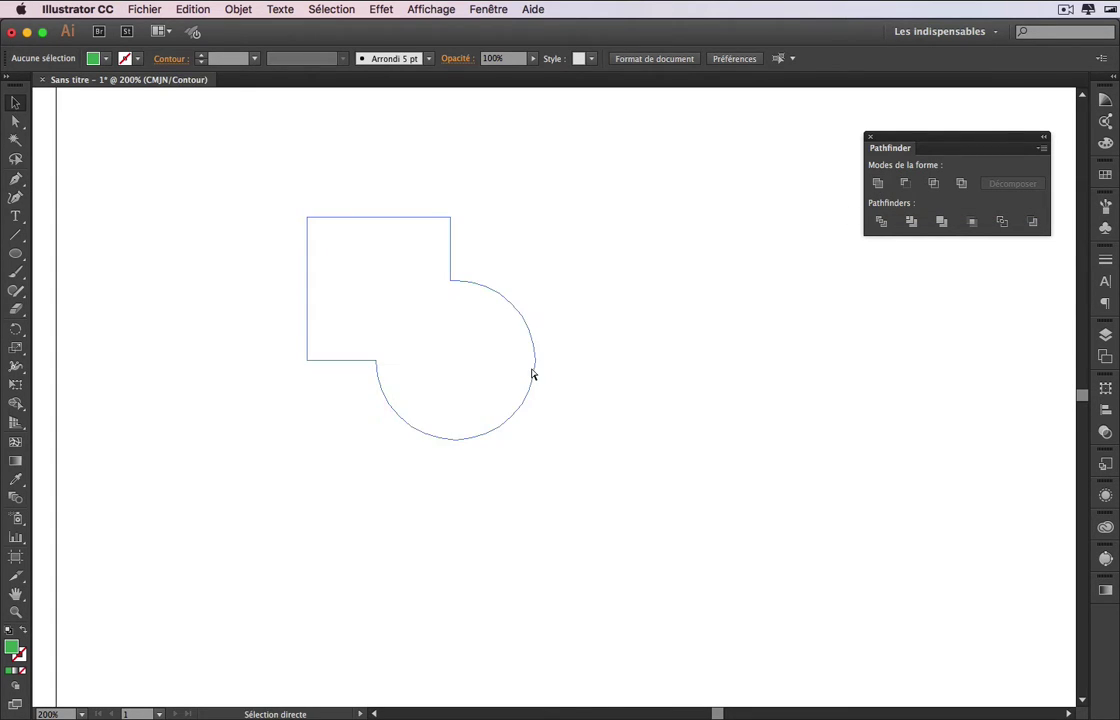
{"action": "key", "text": "super+y"}
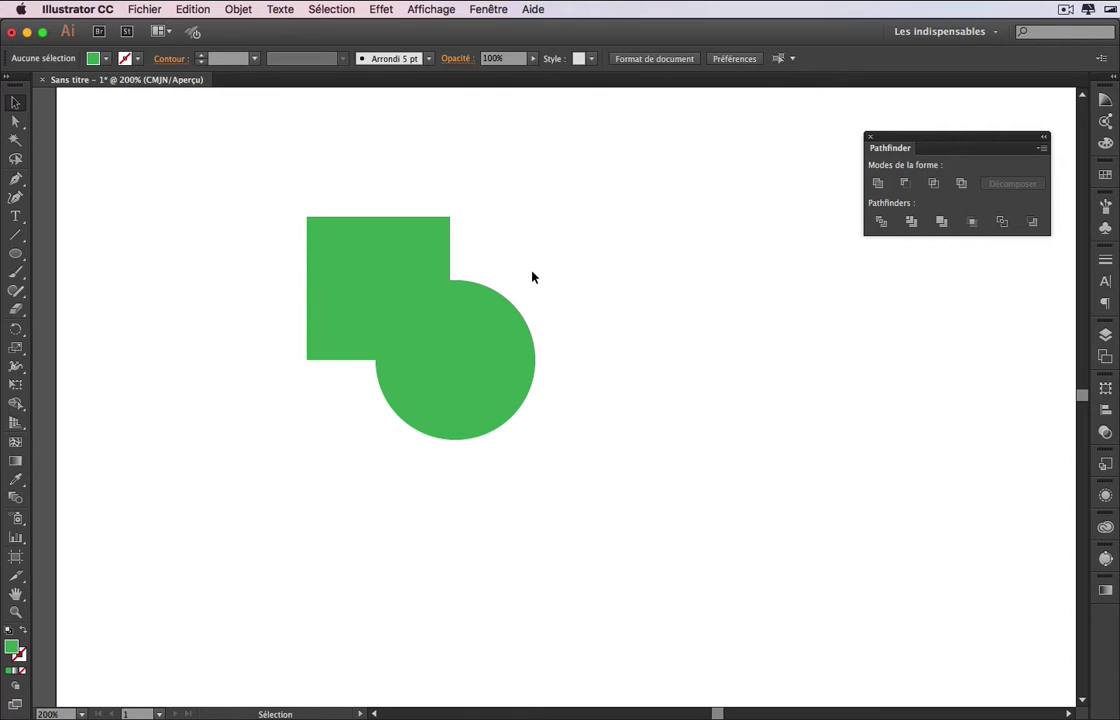
{"action": "key", "text": "super+z"}
{"action": "left_click_drag", "start_coordinate": [435, 289], "coordinate": [560, 268]}
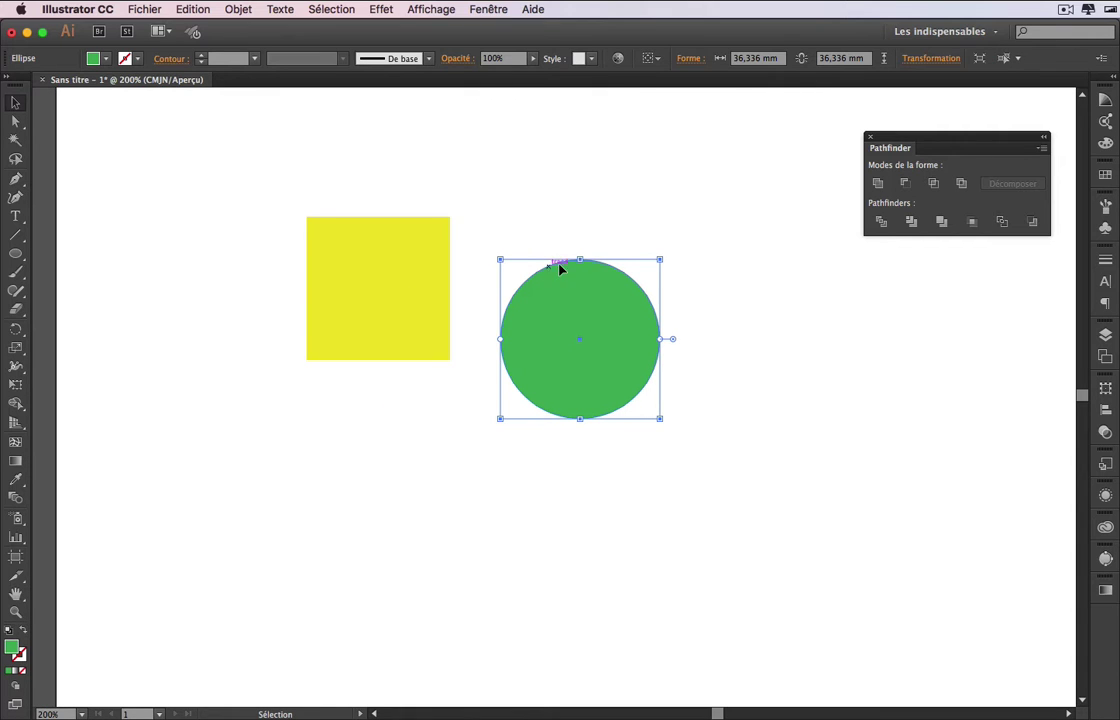
Step: Place the green circle over the yellow square's lower-right corner and select both shapes
{"action": "left_click_drag", "start_coordinate": [278, 188], "coordinate": [688, 474]}
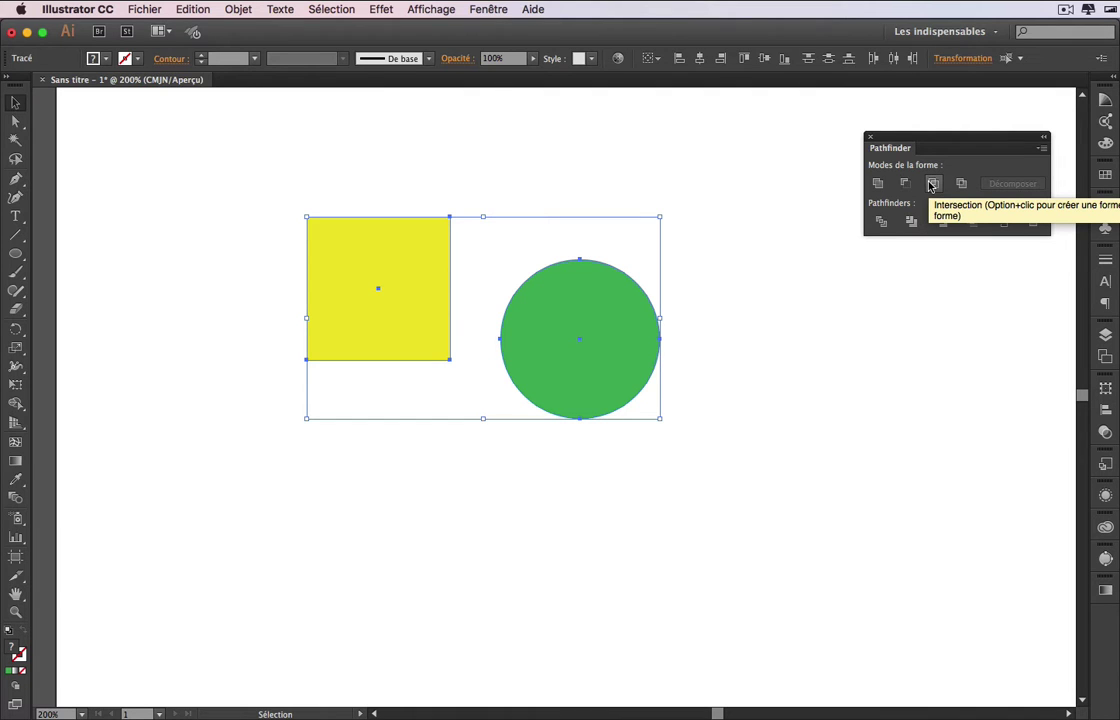
{"action": "left_click", "coordinate": [618, 332]}
{"action": "left_click_drag", "start_coordinate": [618, 332], "coordinate": [490, 360]}
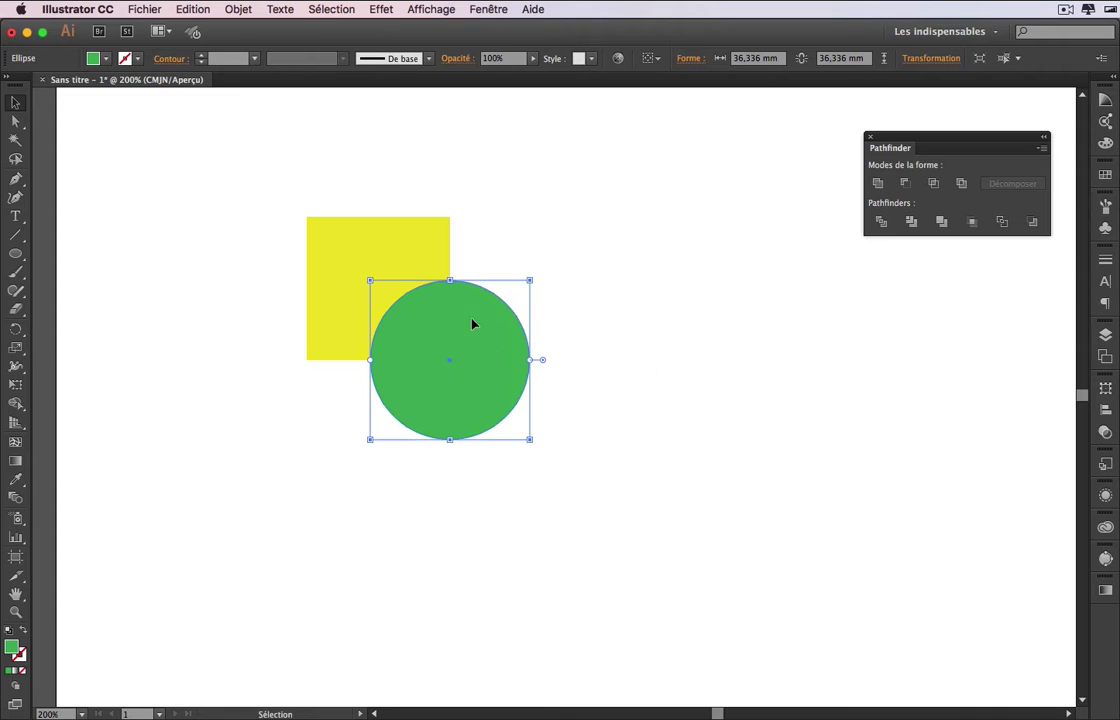
{"action": "left_click_drag", "start_coordinate": [314, 231], "coordinate": [520, 410]}
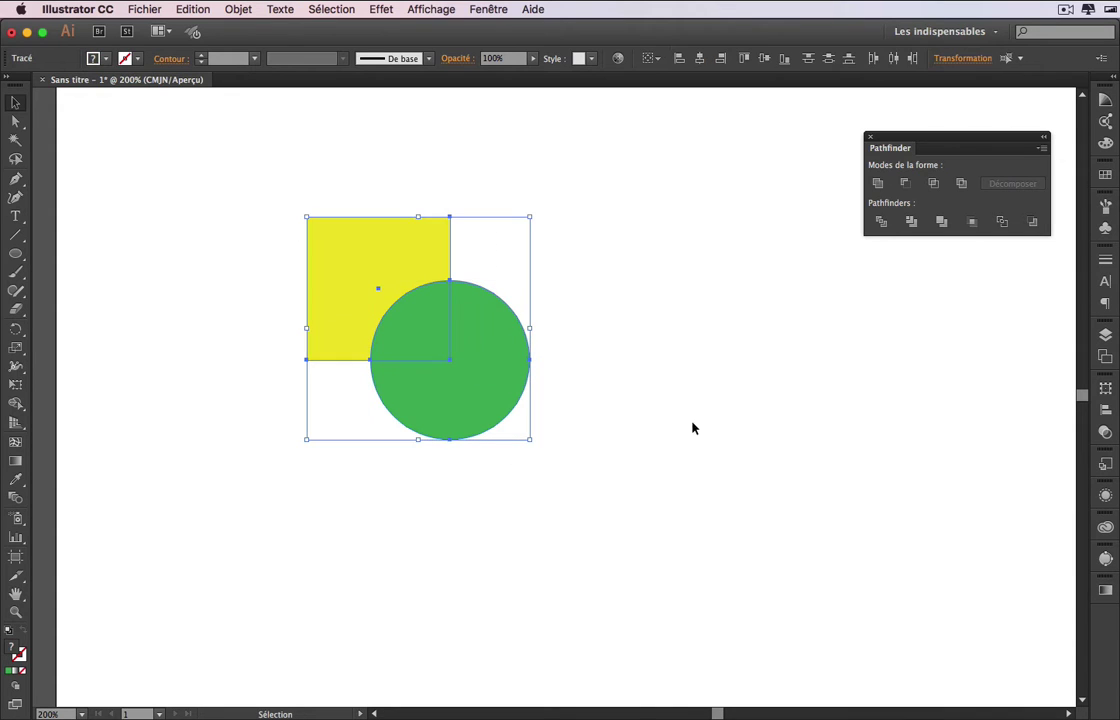
Step: Try the Pathfinder Intersection mode on the overlapping square and circle, and undo it
{"action": "left_click", "coordinate": [935, 185]}
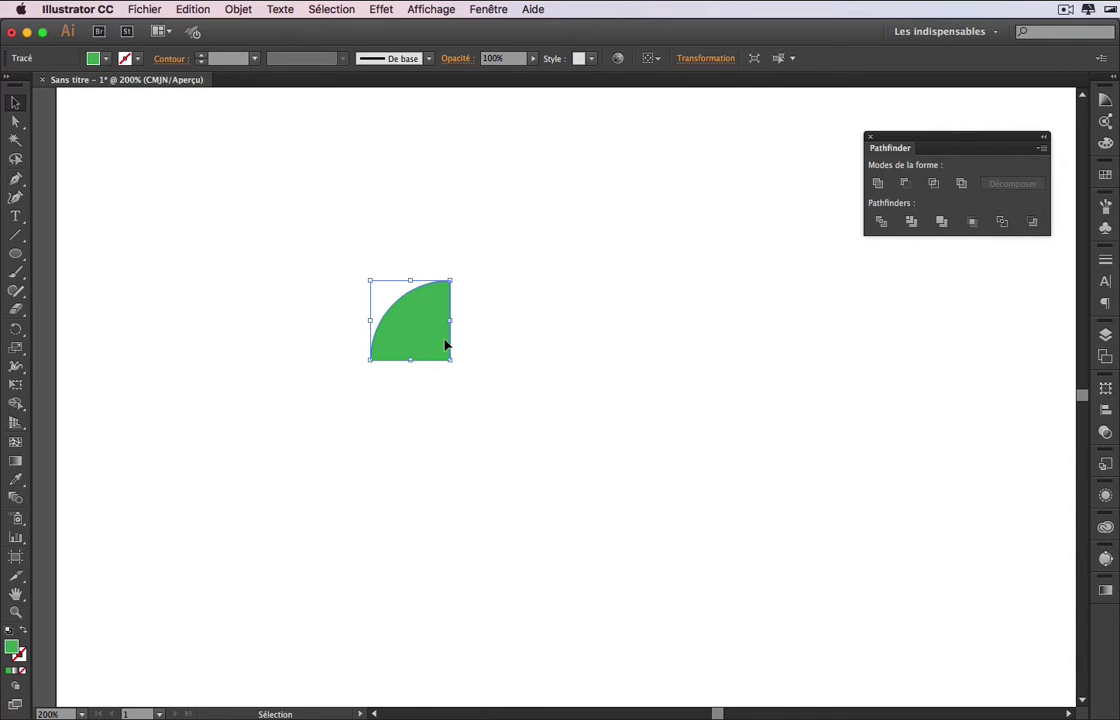
{"action": "key", "text": "super+z"}
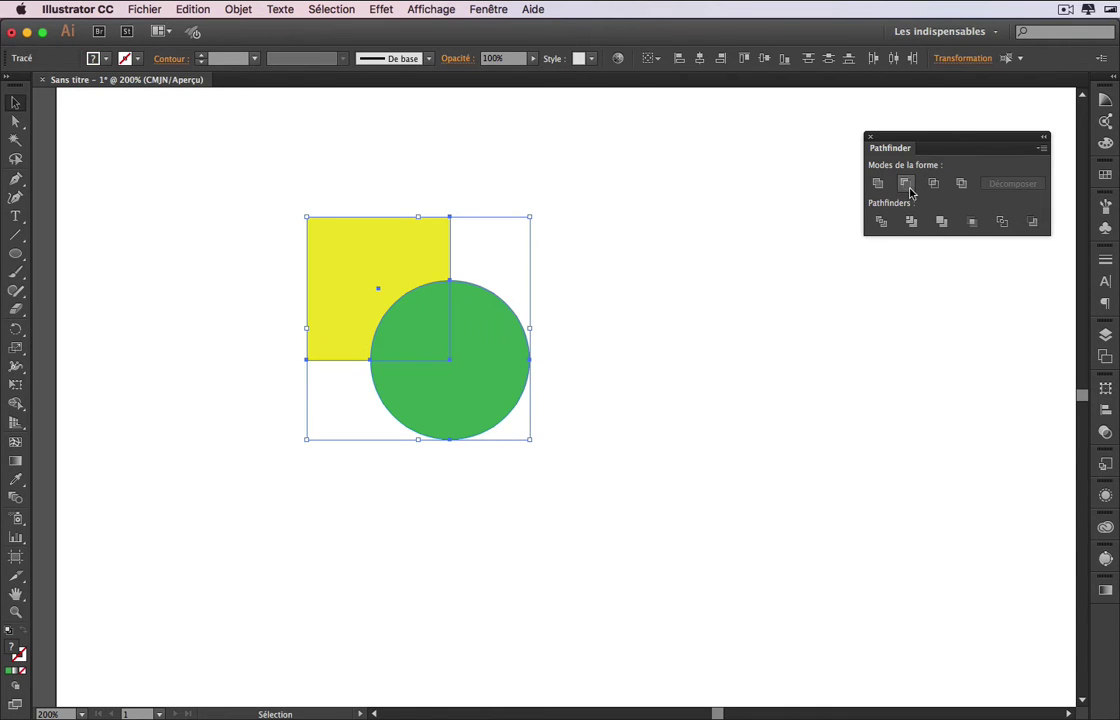
Step: Subtract the green circle from the yellow square with Pathfinder and check the result in outline view
{"action": "left_click", "coordinate": [908, 186]}
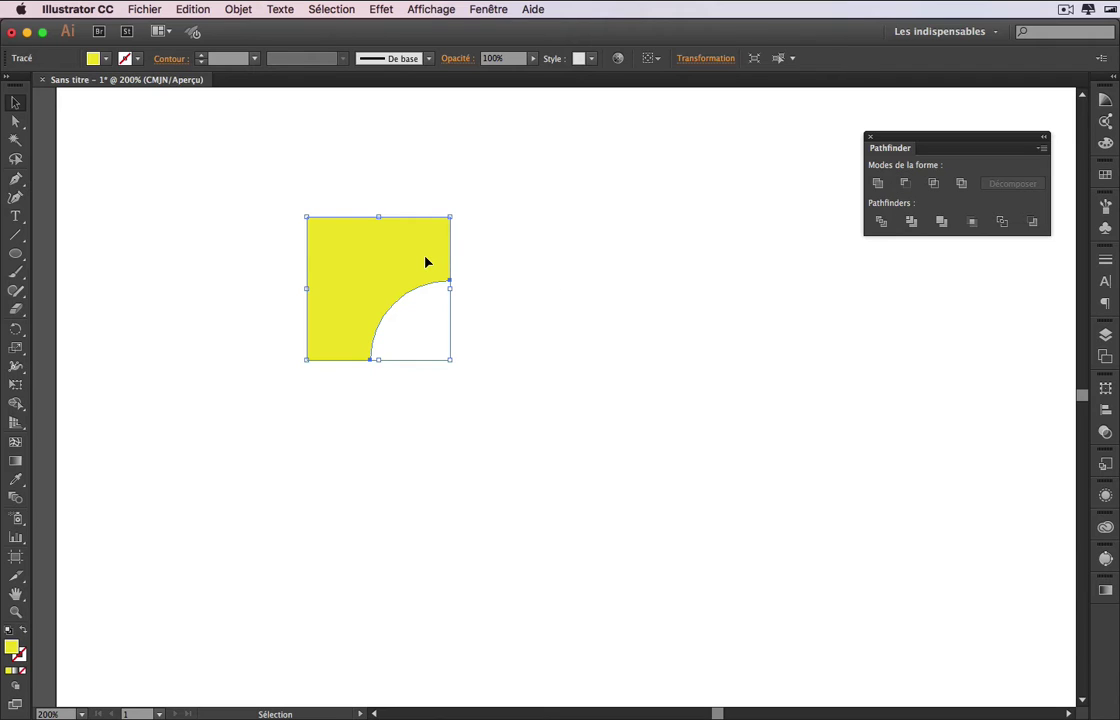
{"action": "left_click", "coordinate": [463, 317]}
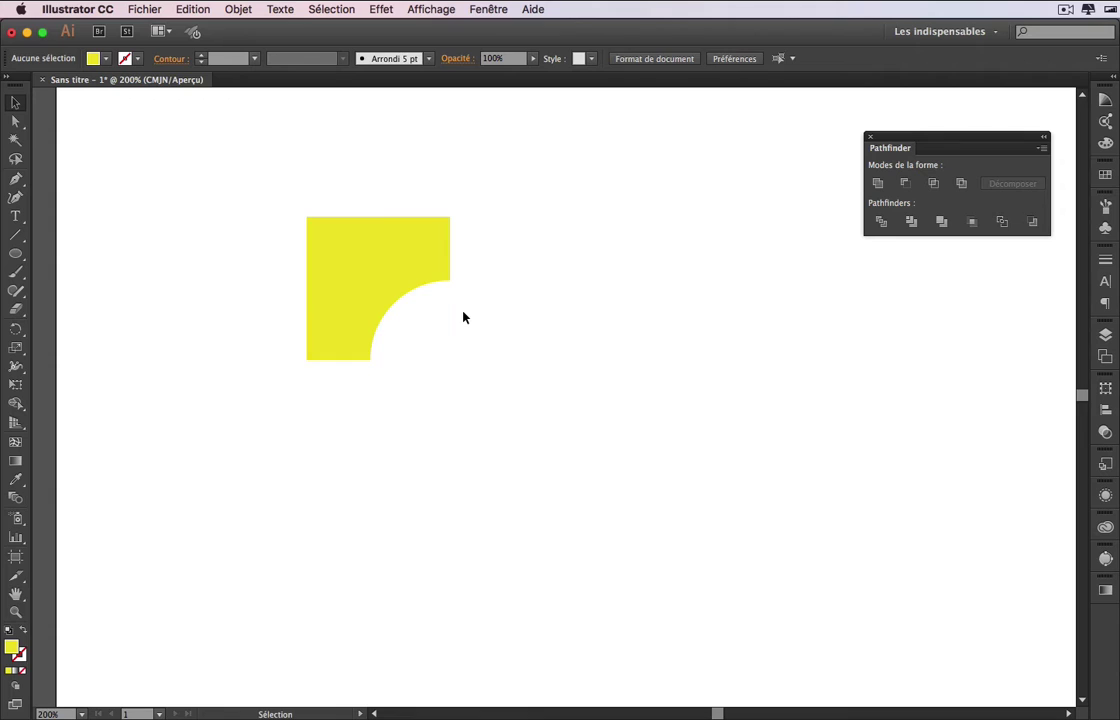
{"action": "key", "text": "super+y"}
{"action": "key", "text": "super+y"}
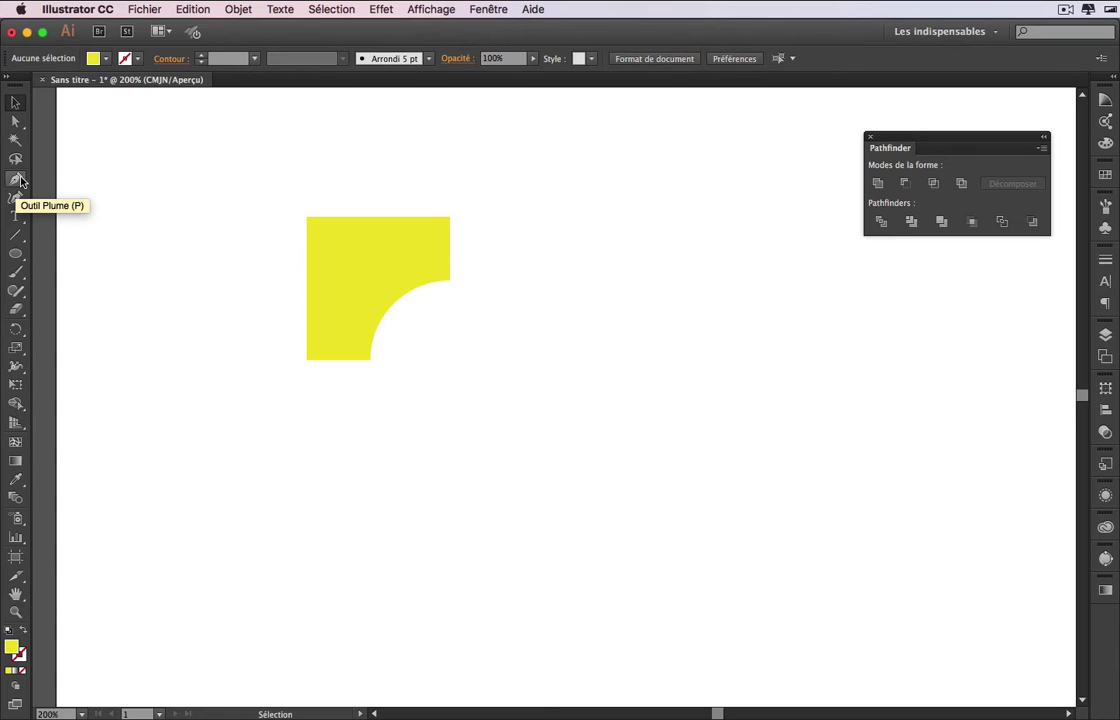
Step: Check the notched yellow shape in outline view, undo the Pathfinder subtraction, and deselect both restored shapes
{"action": "left_click", "coordinate": [16, 254]}
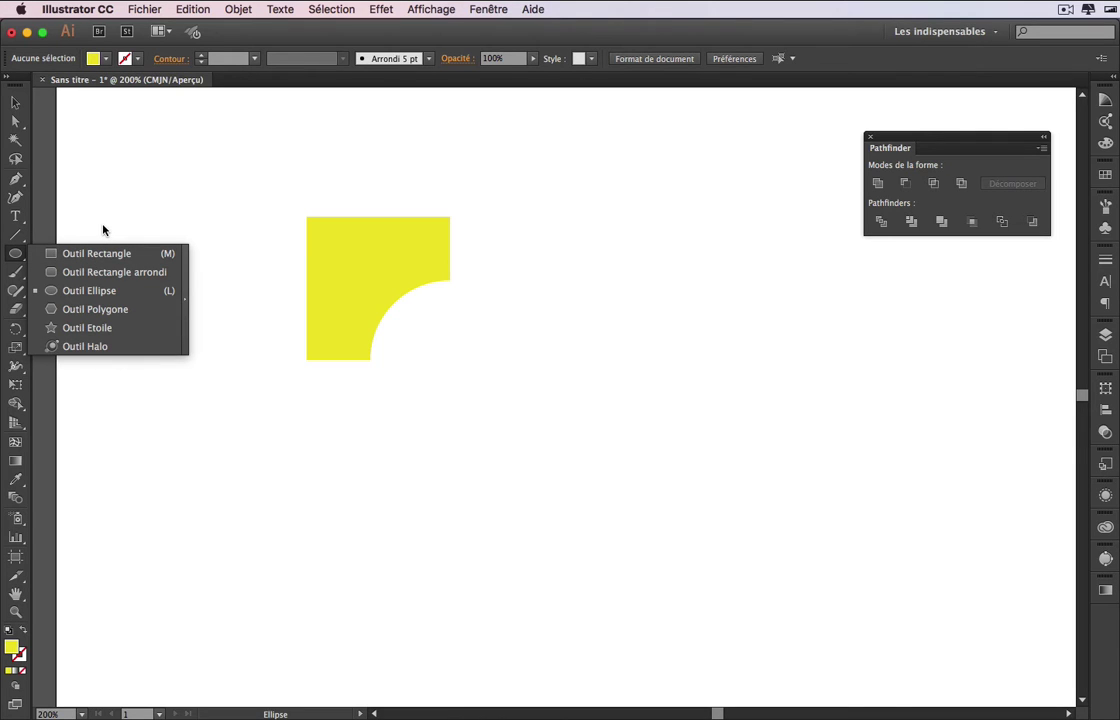
{"action": "left_click", "coordinate": [17, 124]}
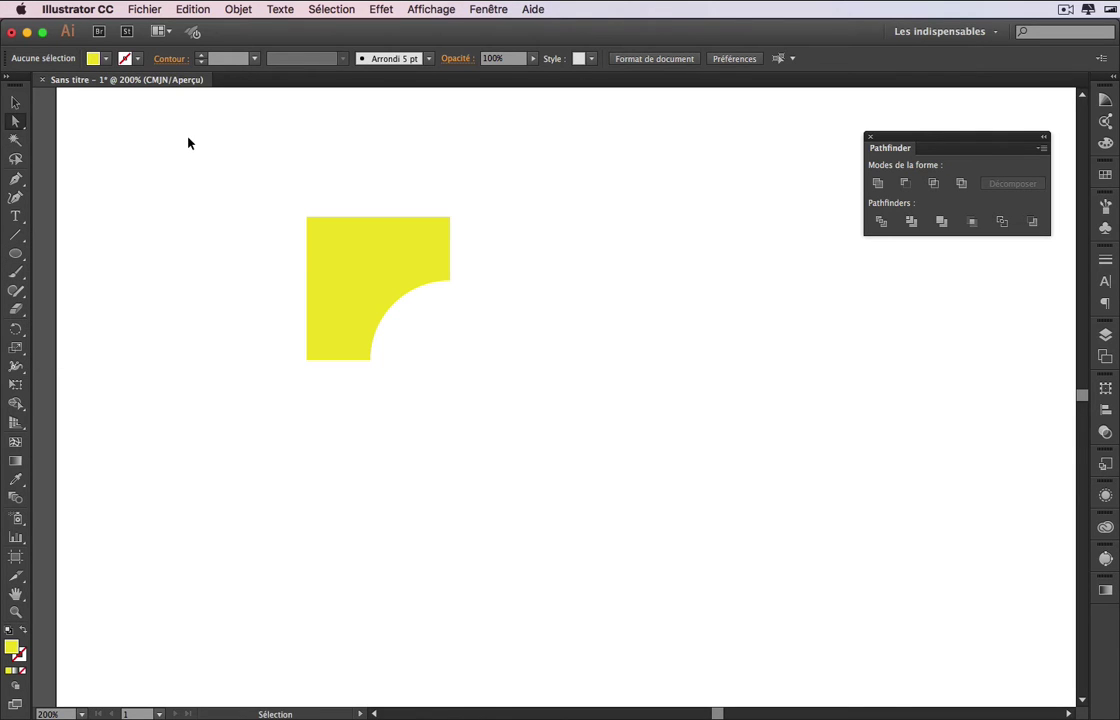
{"action": "key", "text": "super+y"}
{"action": "key", "text": "super+y"}
{"action": "key", "text": "super+z"}
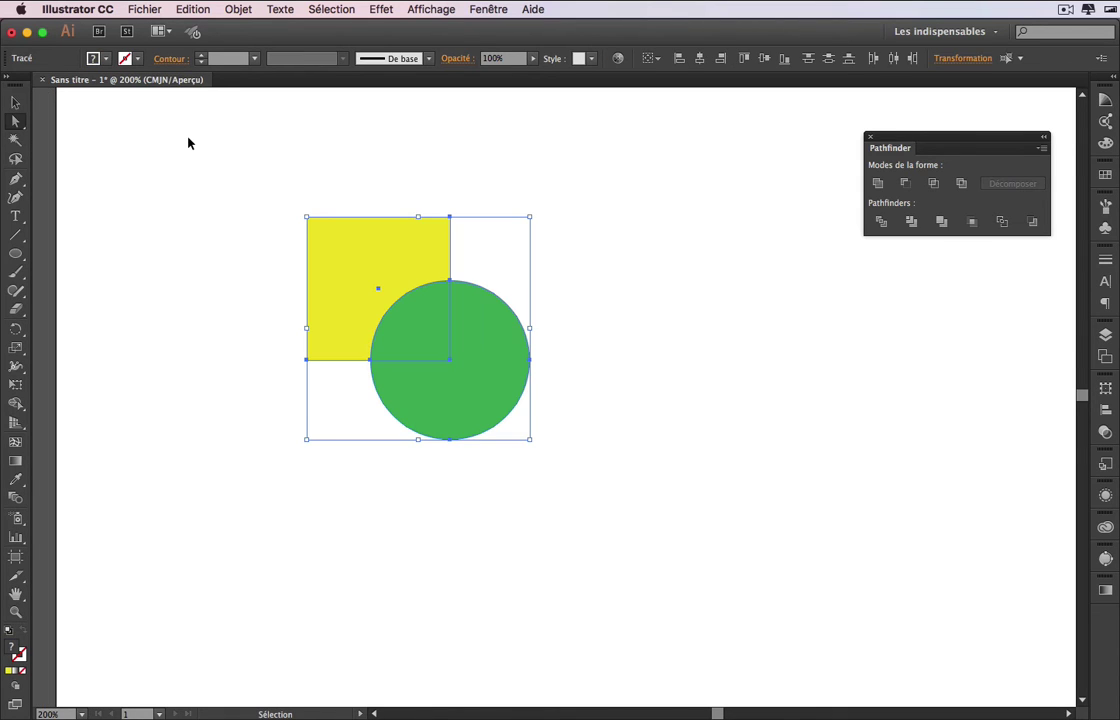
{"action": "left_click", "coordinate": [538, 325]}
Step: Select the overlapping yellow square and green circle together and split them with Pathfinder Divide
{"action": "left_click", "coordinate": [15, 102]}
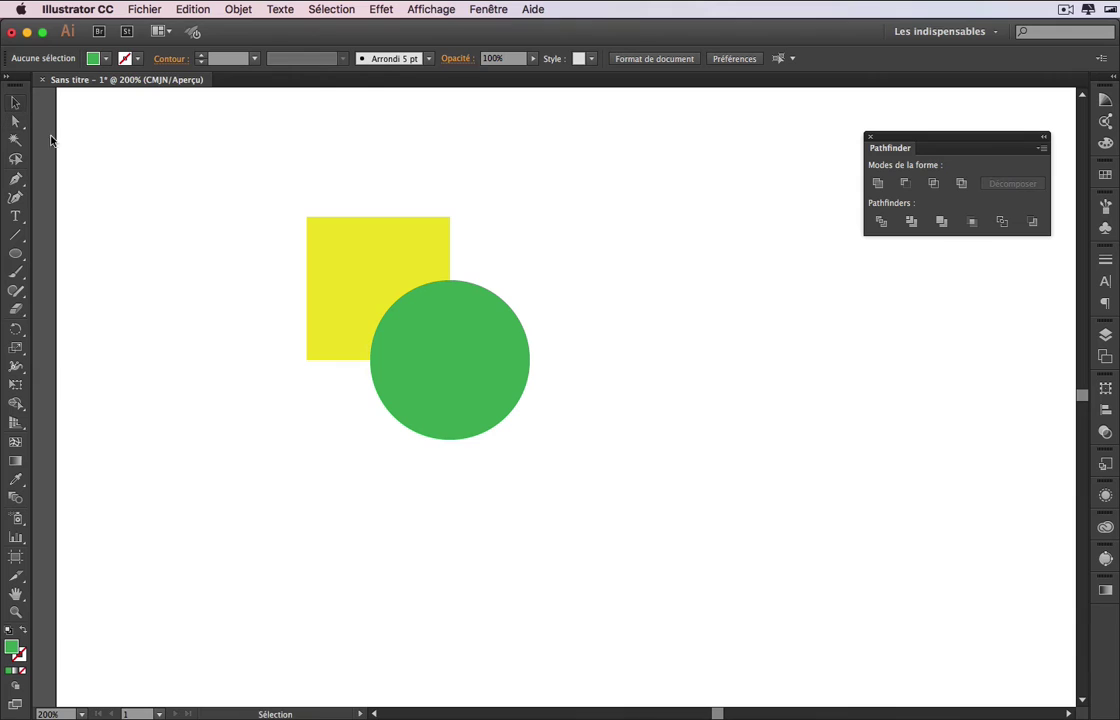
{"action": "left_click", "coordinate": [490, 377]}
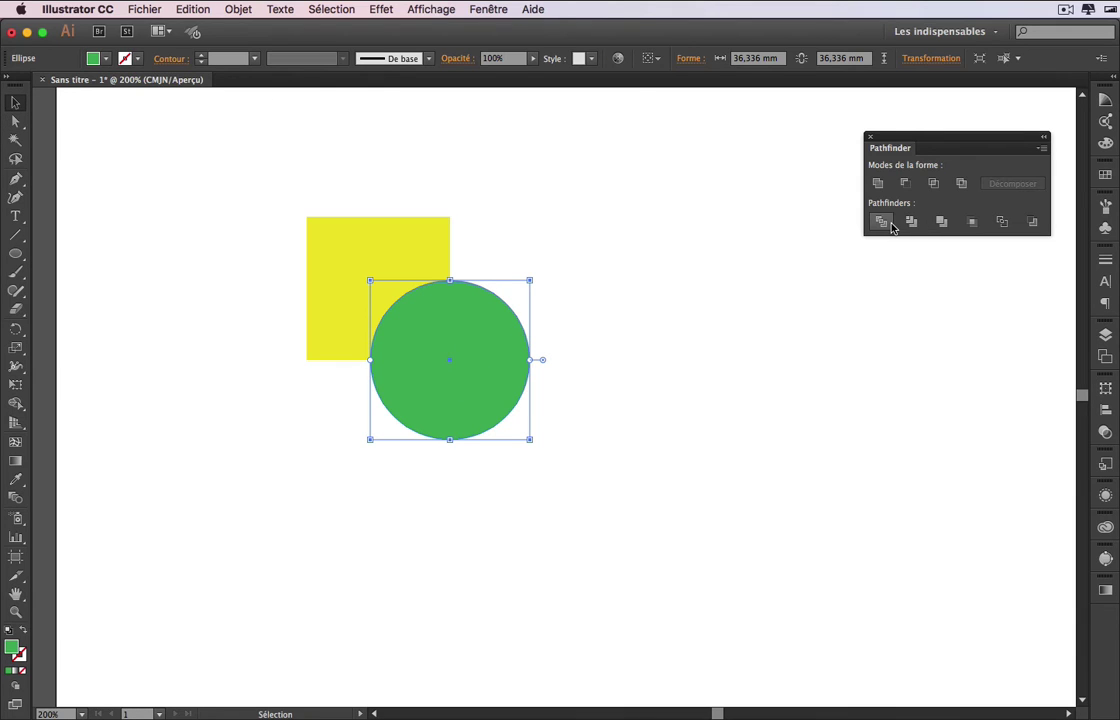
{"action": "left_click_drag", "start_coordinate": [260, 193], "coordinate": [562, 442]}
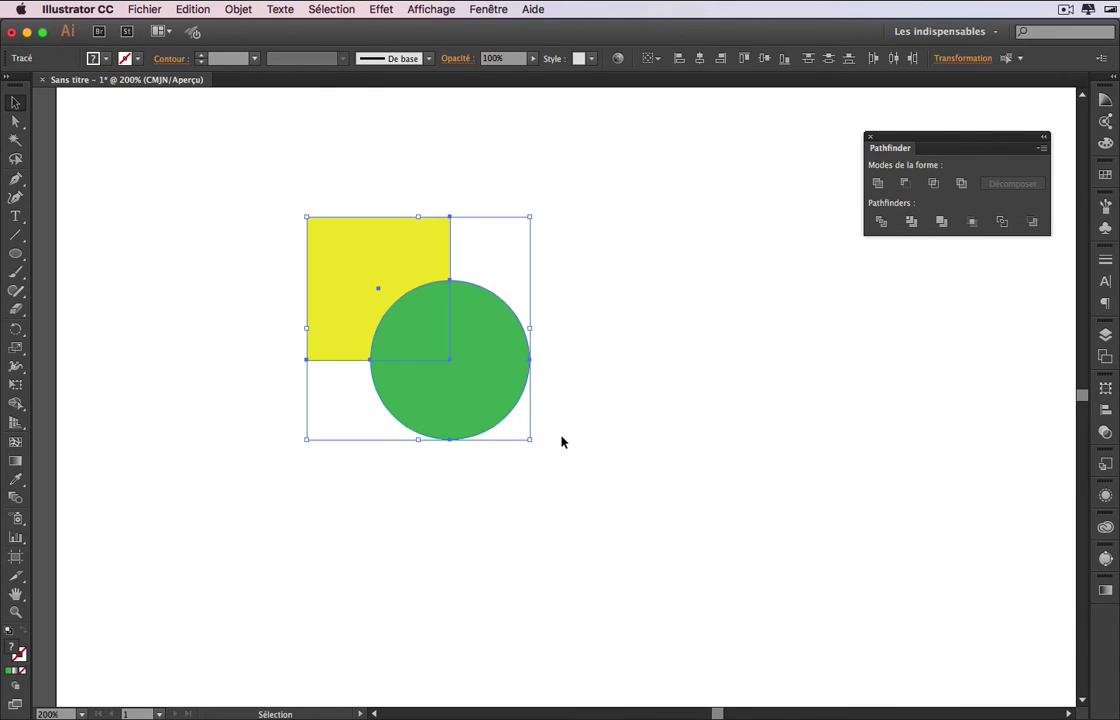
{"action": "left_click", "coordinate": [878, 223]}
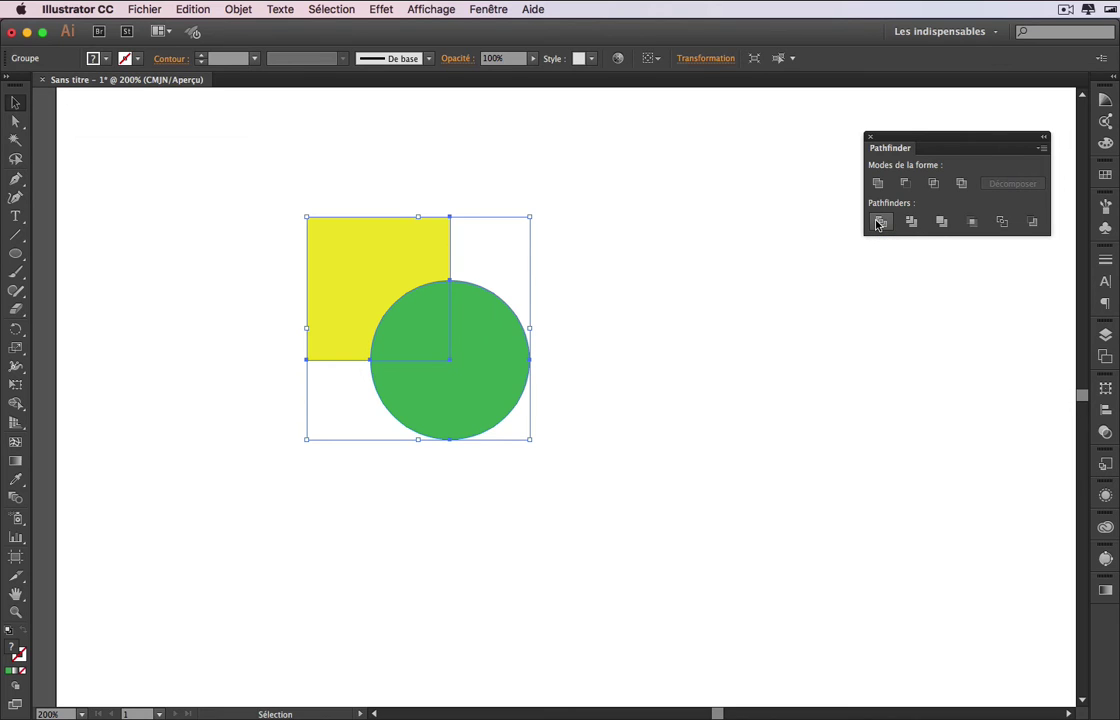
Step: Pull the divided yellow shape, green quarter and remaining circle piece apart using Direct Selection
{"action": "left_click", "coordinate": [685, 290]}
{"action": "left_click", "coordinate": [511, 363]}
{"action": "left_click", "coordinate": [15, 121]}
{"action": "left_click", "coordinate": [573, 428]}
{"action": "left_click", "coordinate": [497, 352]}
{"action": "left_click_drag", "start_coordinate": [497, 352], "coordinate": [564, 402]}
{"action": "left_click_drag", "start_coordinate": [404, 263], "coordinate": [343, 242]}
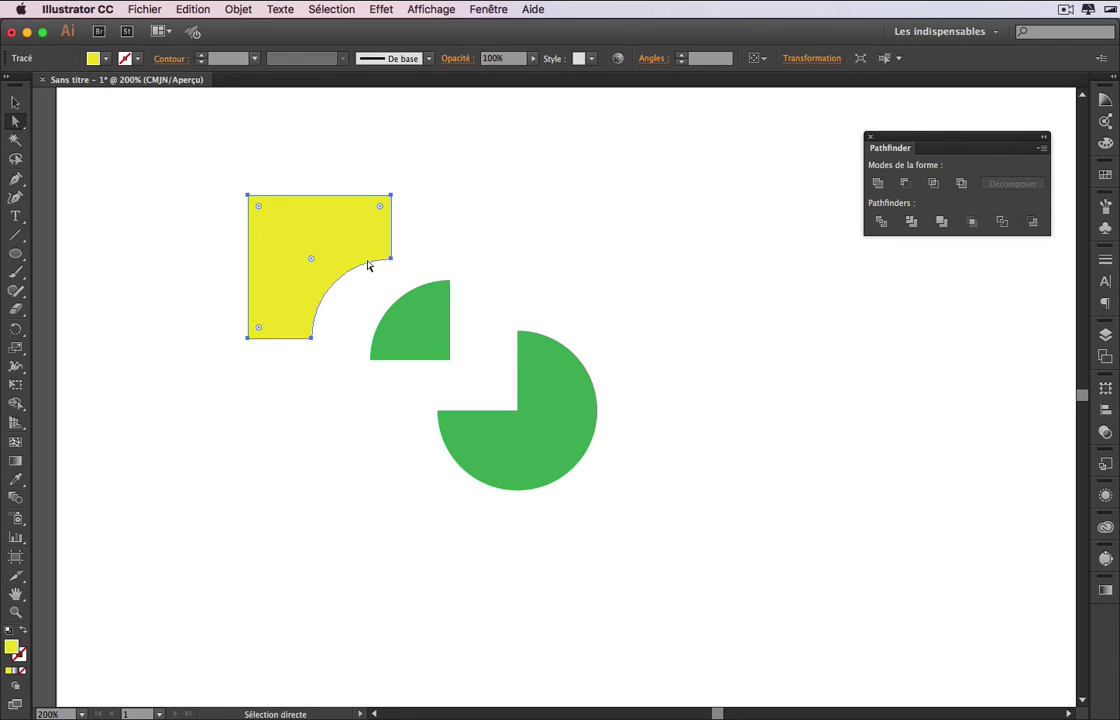
{"action": "left_click_drag", "start_coordinate": [432, 312], "coordinate": [388, 305]}
Step: Move the intact green circle so it overlaps the yellow square's lower-right corner
{"action": "left_click", "coordinate": [489, 399]}
{"action": "left_click_drag", "start_coordinate": [568, 409], "coordinate": [480, 374]}
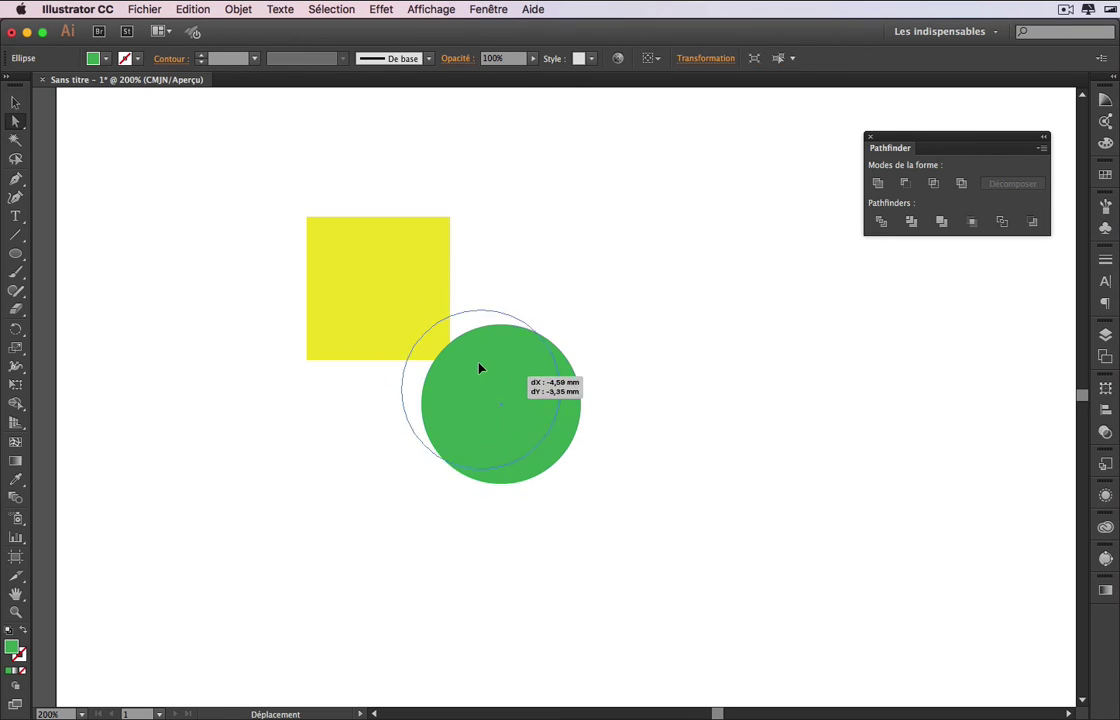
{"action": "left_click_drag", "start_coordinate": [478, 364], "coordinate": [462, 357]}
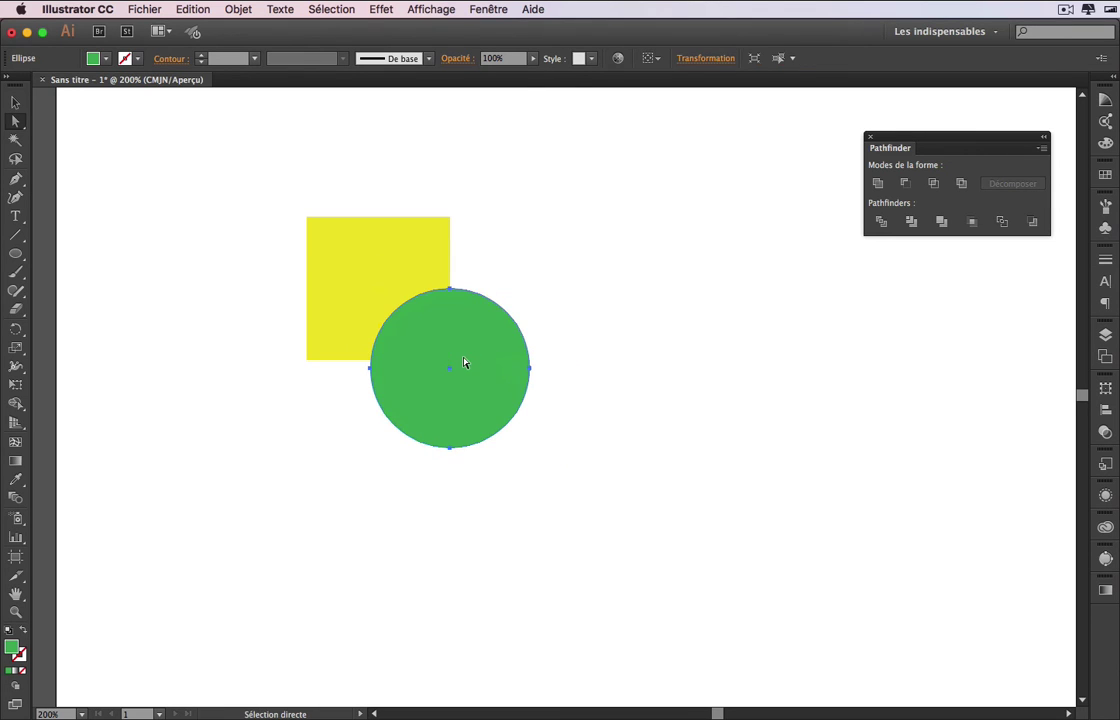
Step: Select the overlapping square and circle together, apply Pathfinder Merge, and deselect the result
{"action": "left_click", "coordinate": [200, 190]}
{"action": "left_click_drag", "start_coordinate": [200, 190], "coordinate": [595, 470]}
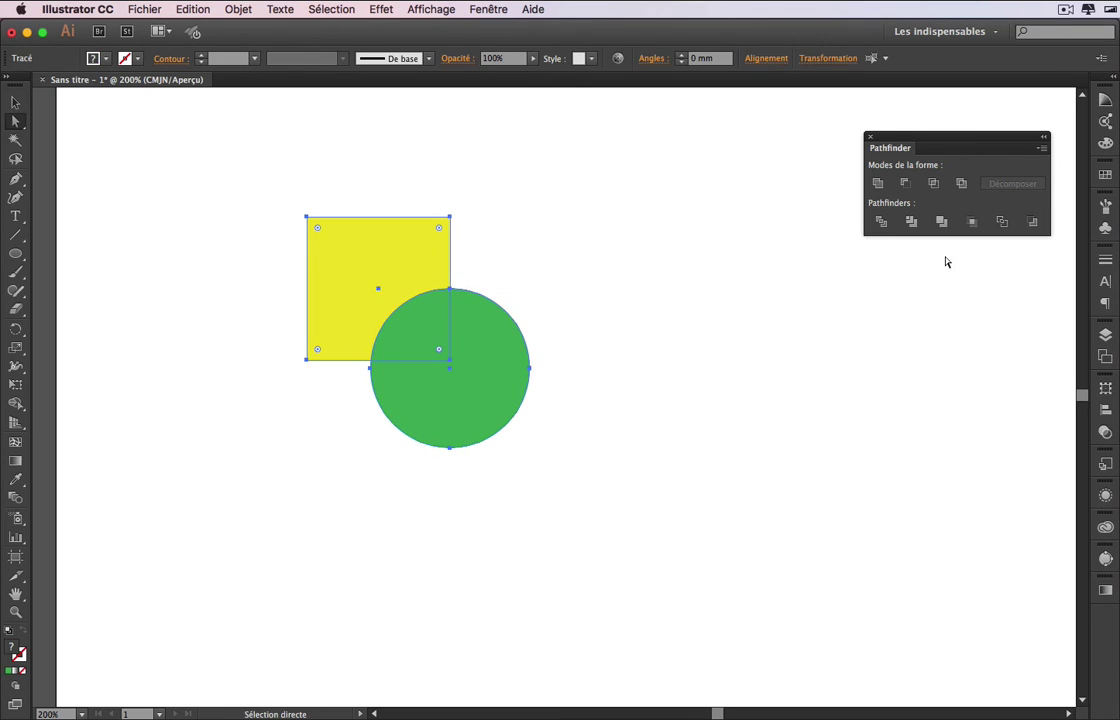
{"action": "left_click", "coordinate": [942, 222]}
{"action": "left_click", "coordinate": [572, 310]}
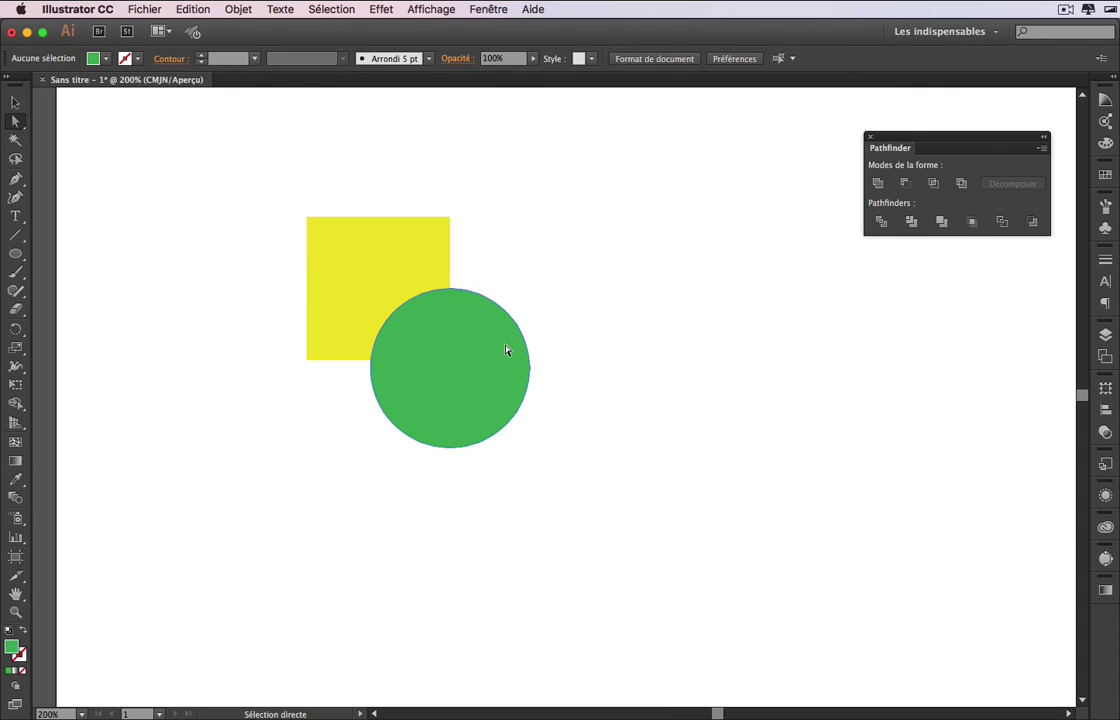
Step: Separate the green circle from the notched yellow shape and delete the circle
{"action": "left_click", "coordinate": [525, 372]}
{"action": "left_click_drag", "start_coordinate": [525, 372], "coordinate": [680, 460]}
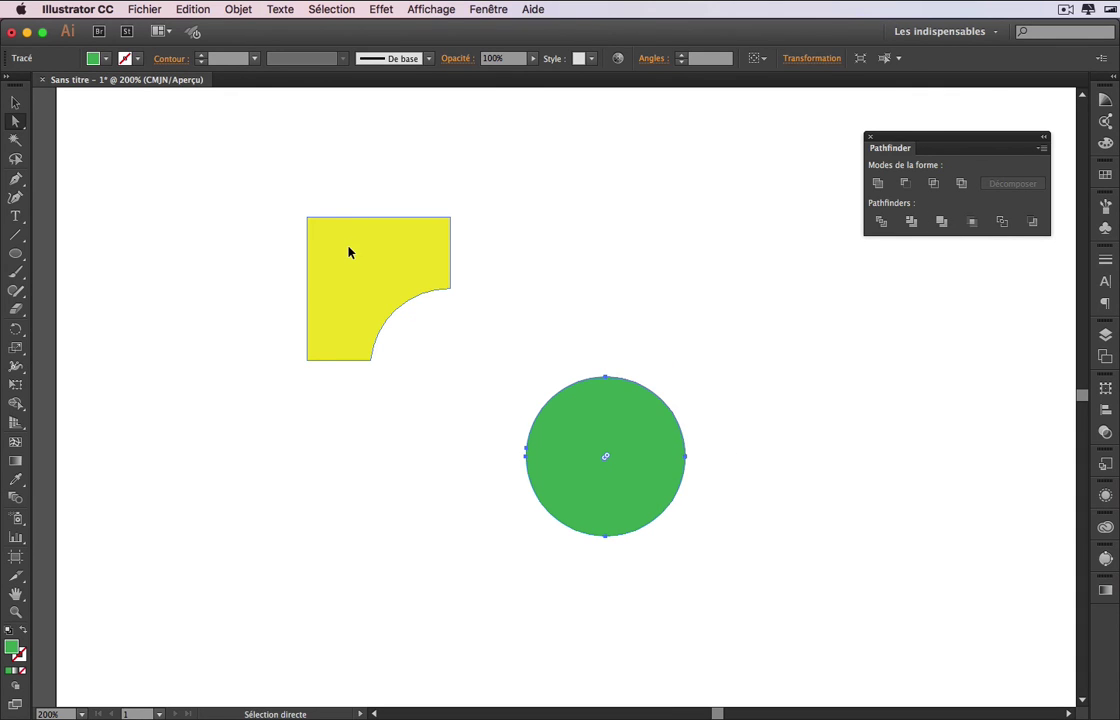
{"action": "left_click", "coordinate": [349, 253]}
{"action": "left_click", "coordinate": [610, 451]}
{"action": "key", "text": "Delete"}
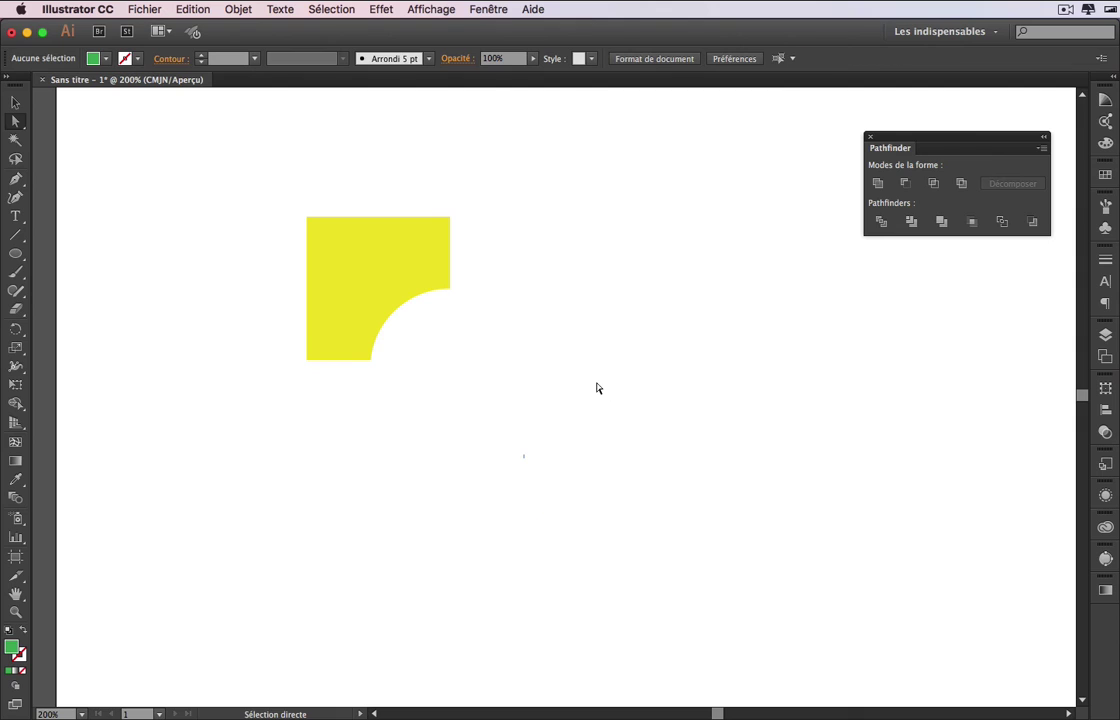
Step: Select the remaining yellow shape and examine its curved edge and anchor points
{"action": "left_click", "coordinate": [410, 277]}
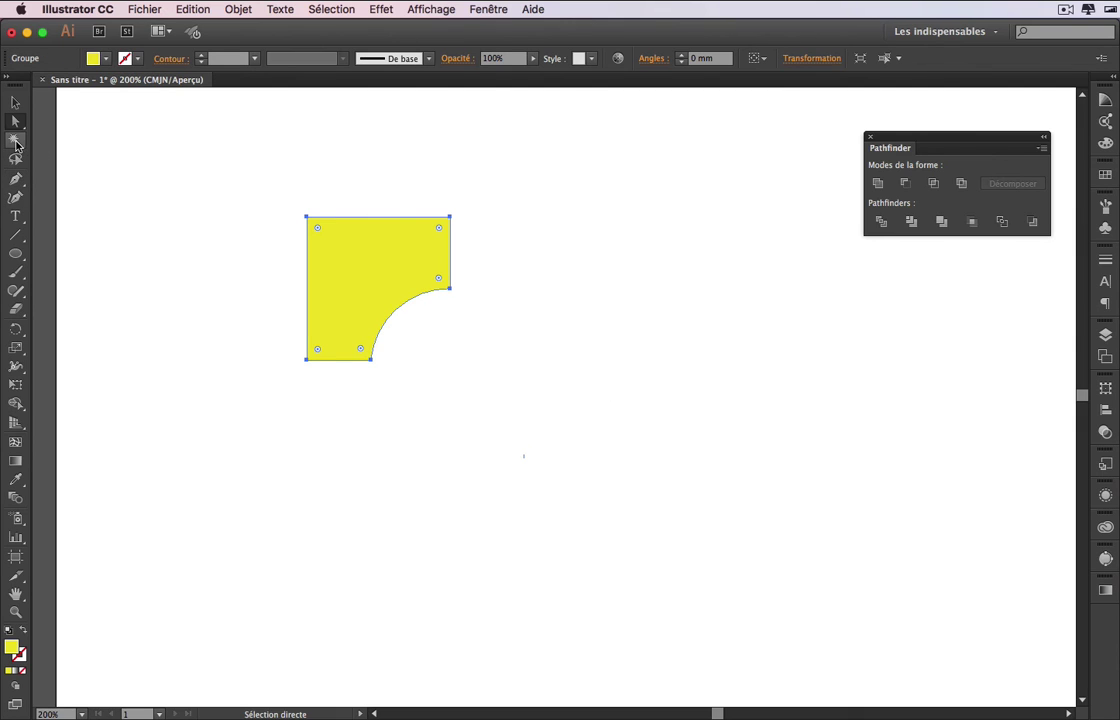
{"action": "left_click", "coordinate": [16, 178]}
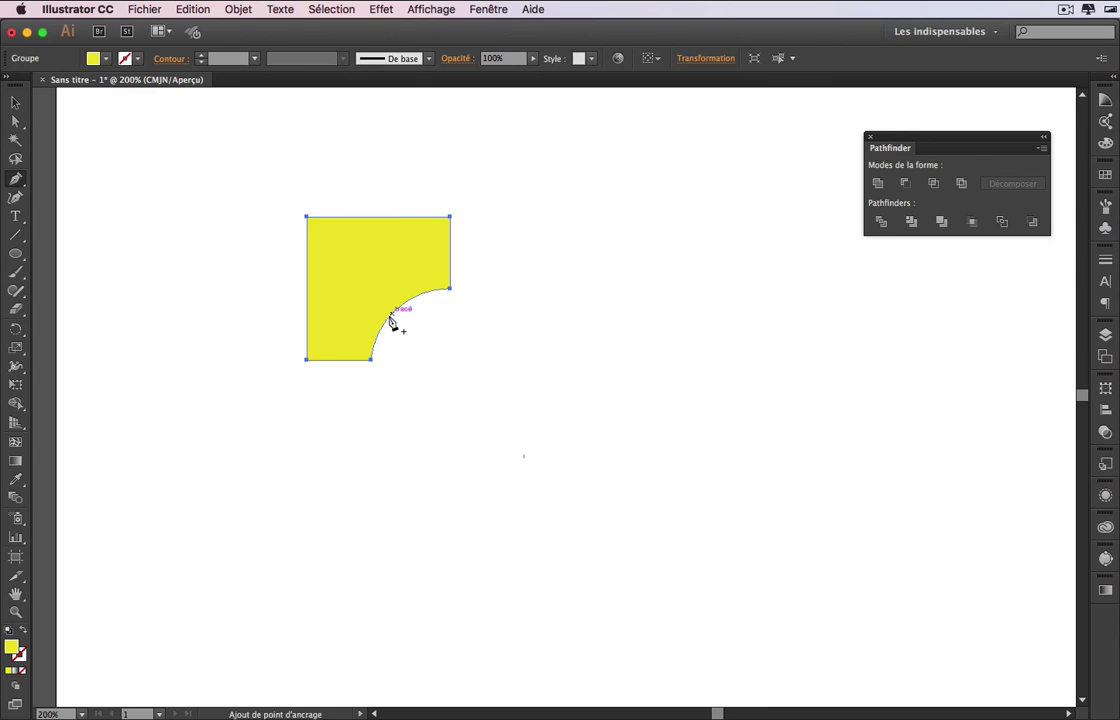
{"action": "key", "text": "p"}
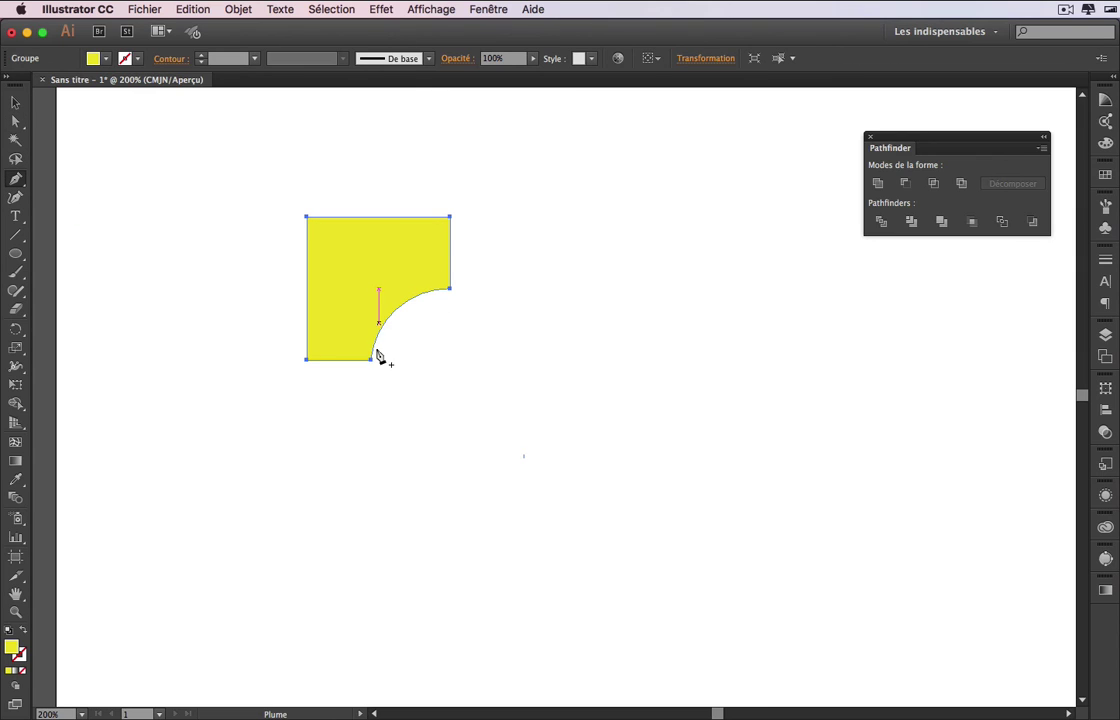
{"action": "left_click", "coordinate": [15, 120]}
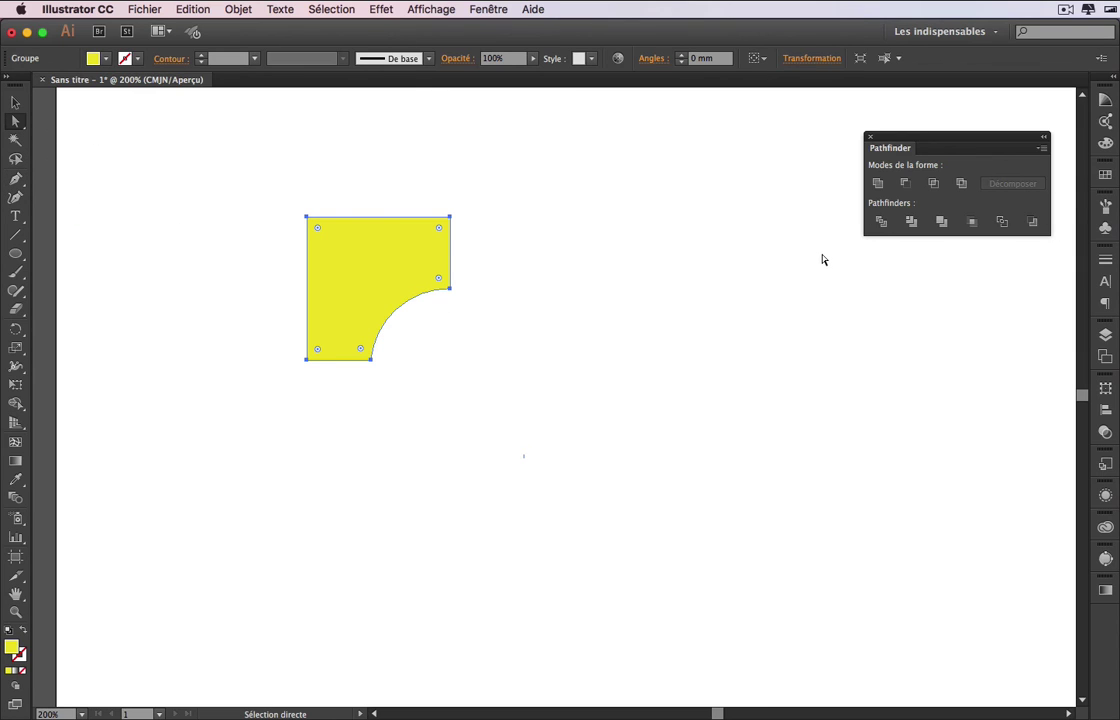